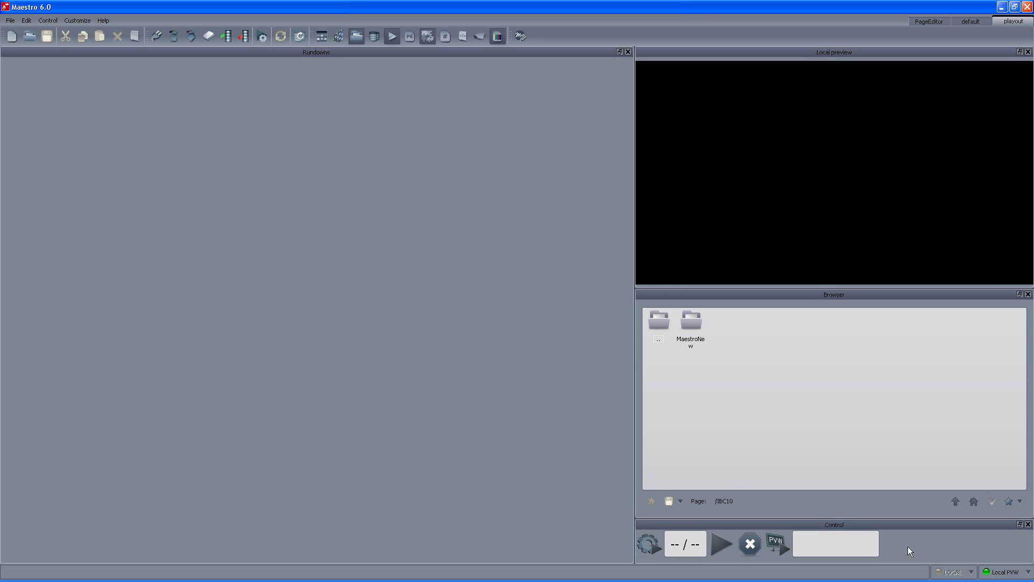
Step: Switch to the default workspace layout and create a new empty rundown
click(970, 21)
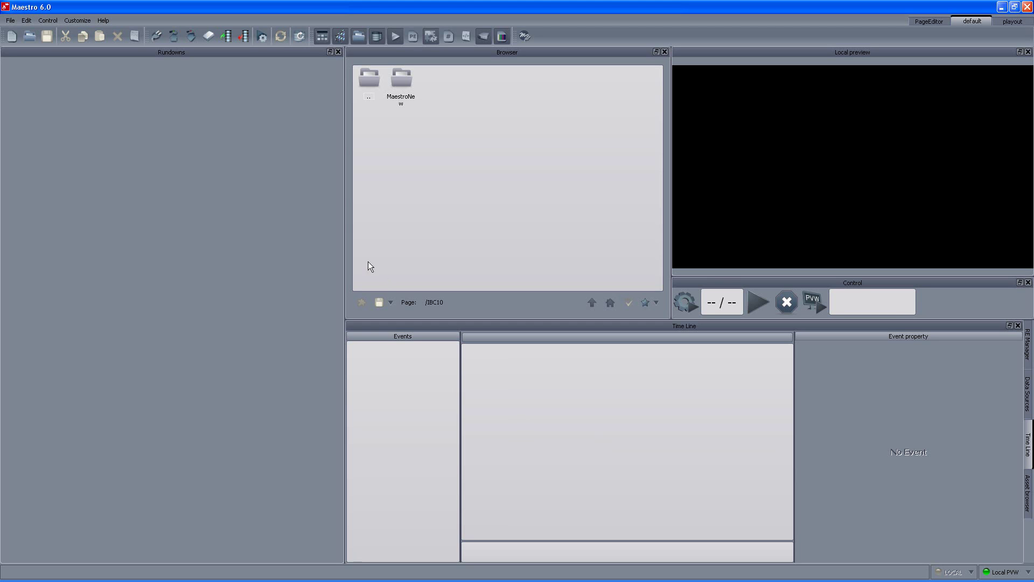
click(12, 38)
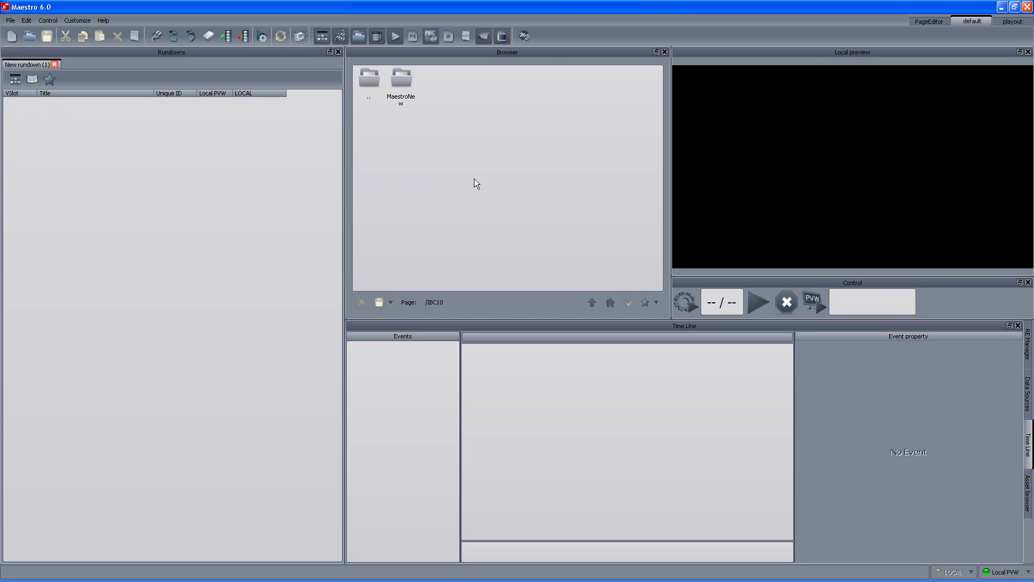
Step: Open the LT_in page in the MaestroNew folder, choose OBAMA as its person, and add the page to the rundown
double_click(402, 82)
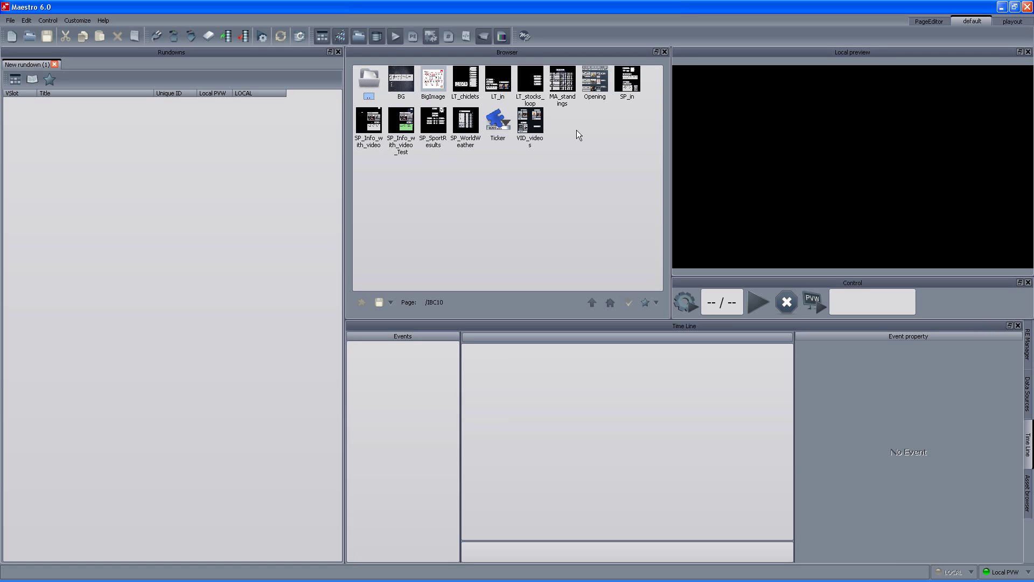
click(496, 86)
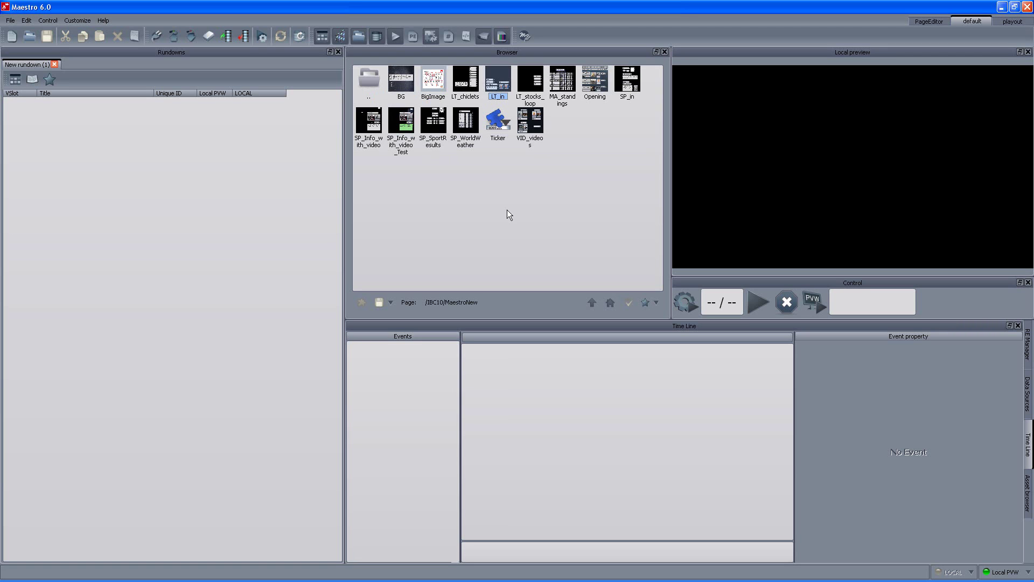
double_click(496, 87)
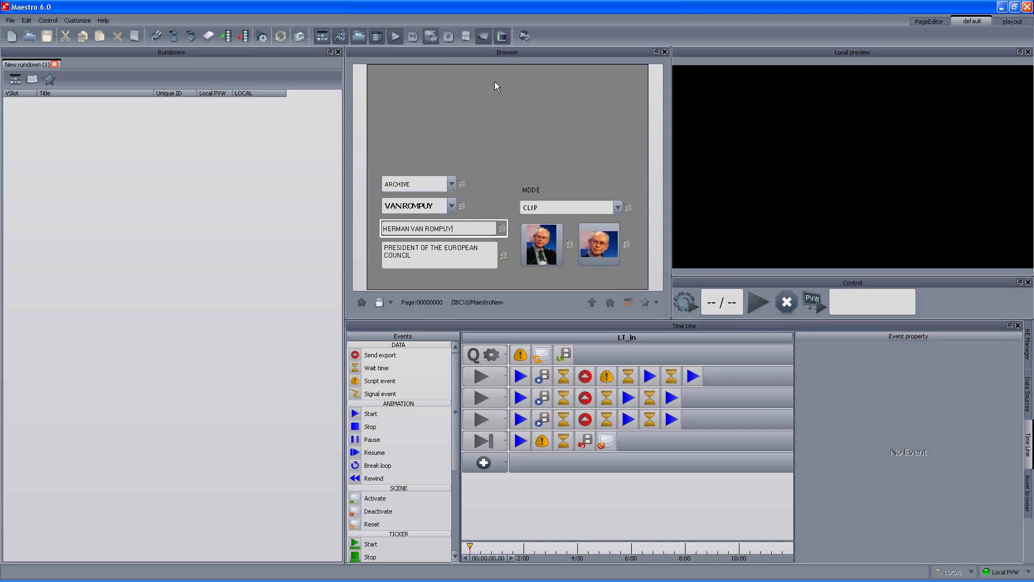
click(453, 207)
click(415, 220)
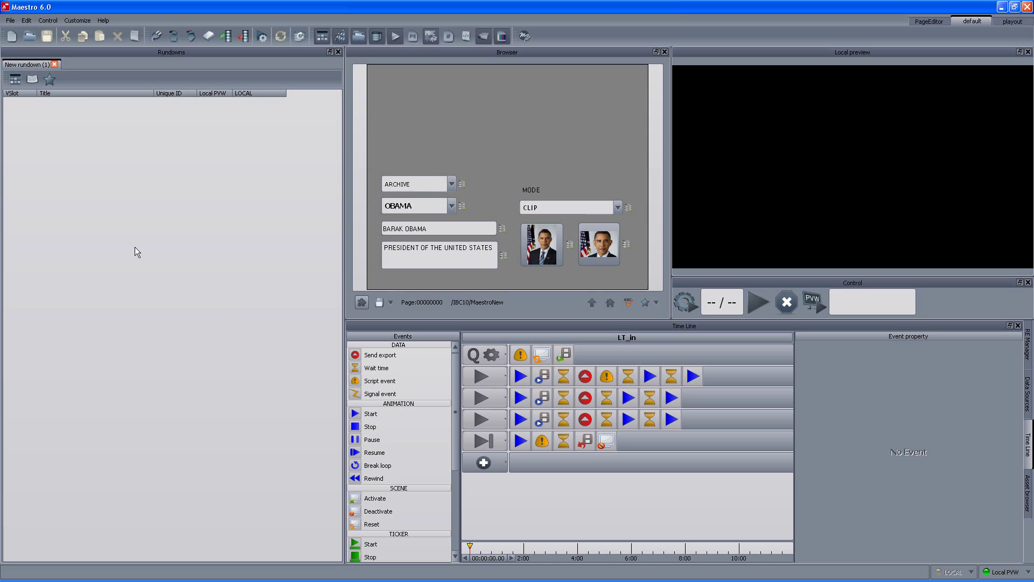
drag(135, 246, 134, 247)
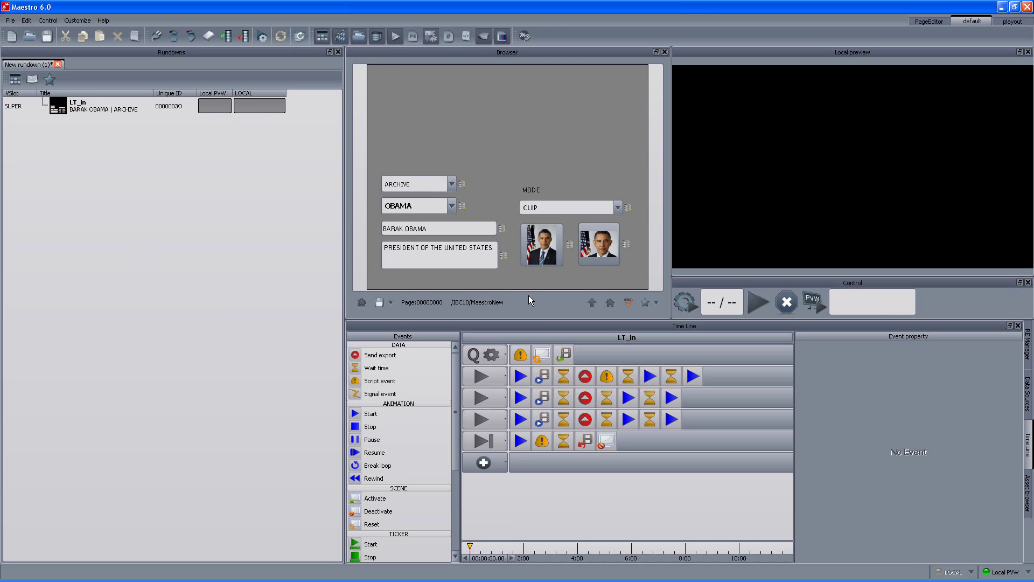
Step: Add the BG, Opening and Ticker pages and a second, default LT_in page to the end of the rundown
click(592, 302)
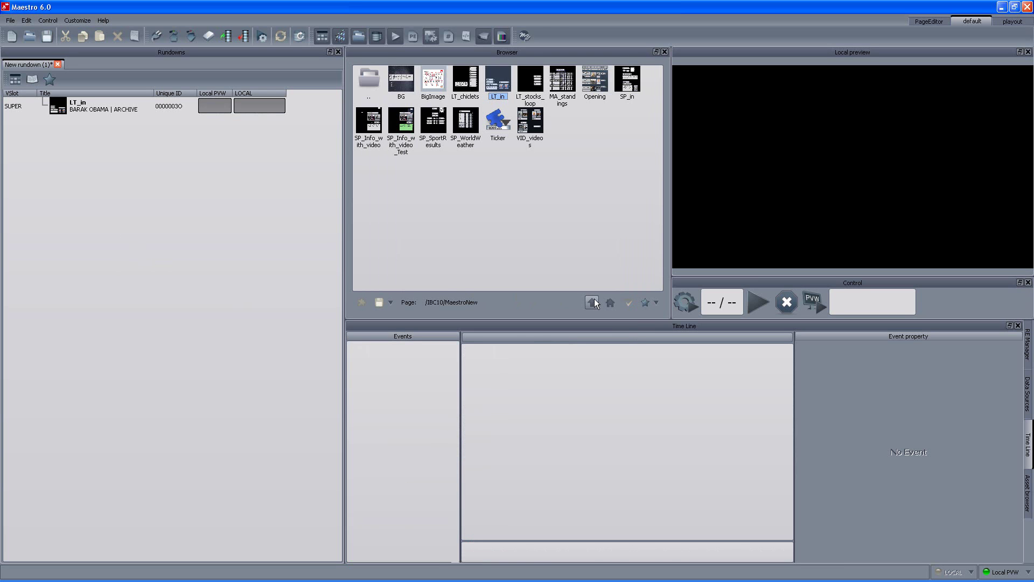
click(401, 85)
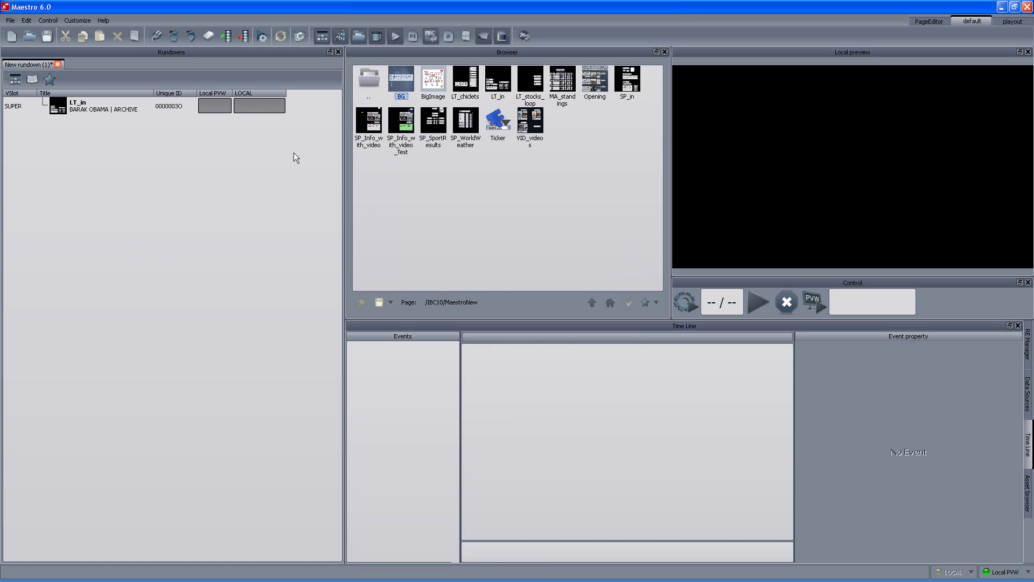
drag(186, 188, 187, 189)
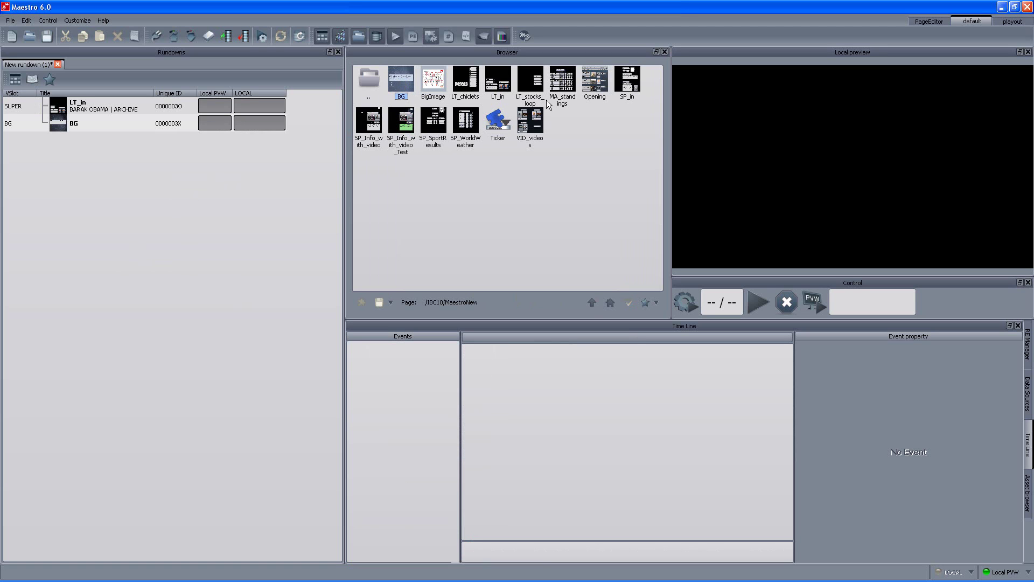
click(593, 83)
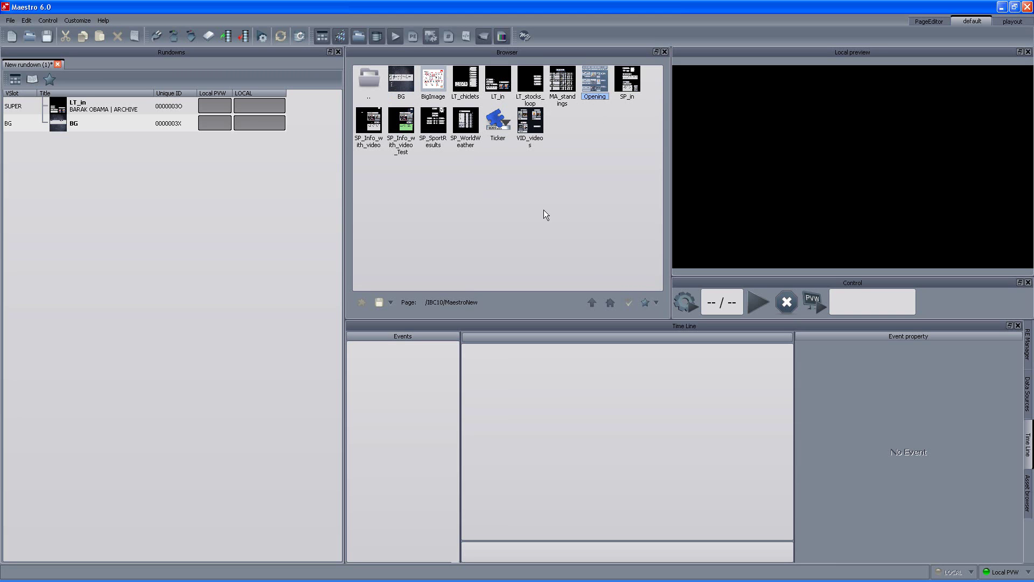
key(Return)
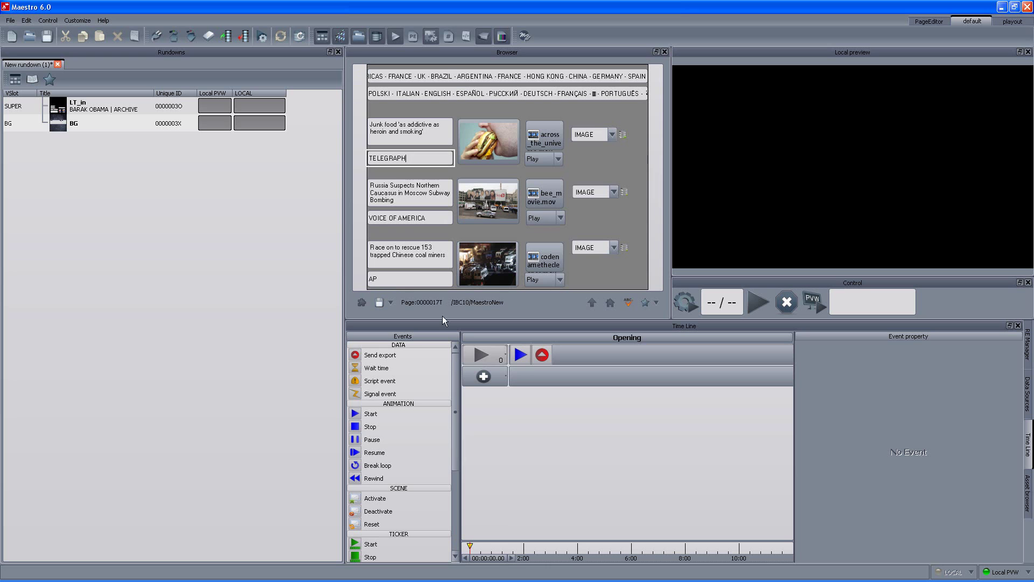
drag(362, 306, 187, 281)
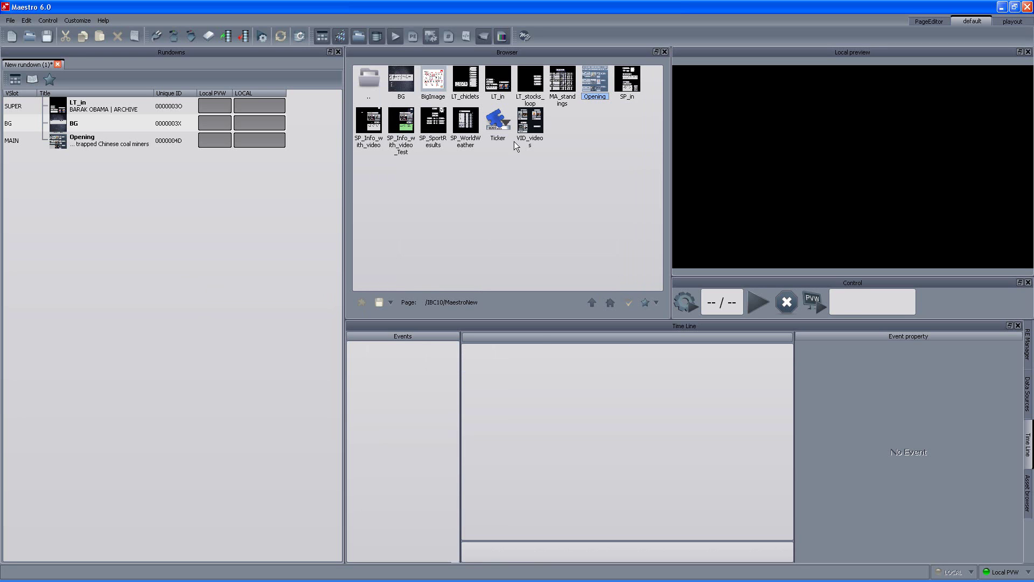
drag(496, 125, 208, 195)
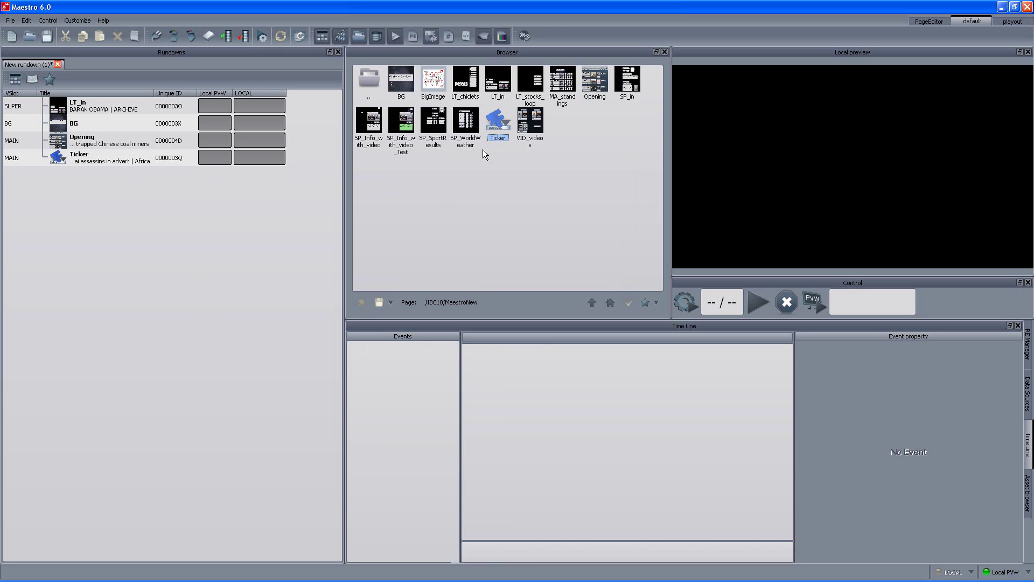
drag(500, 84, 123, 230)
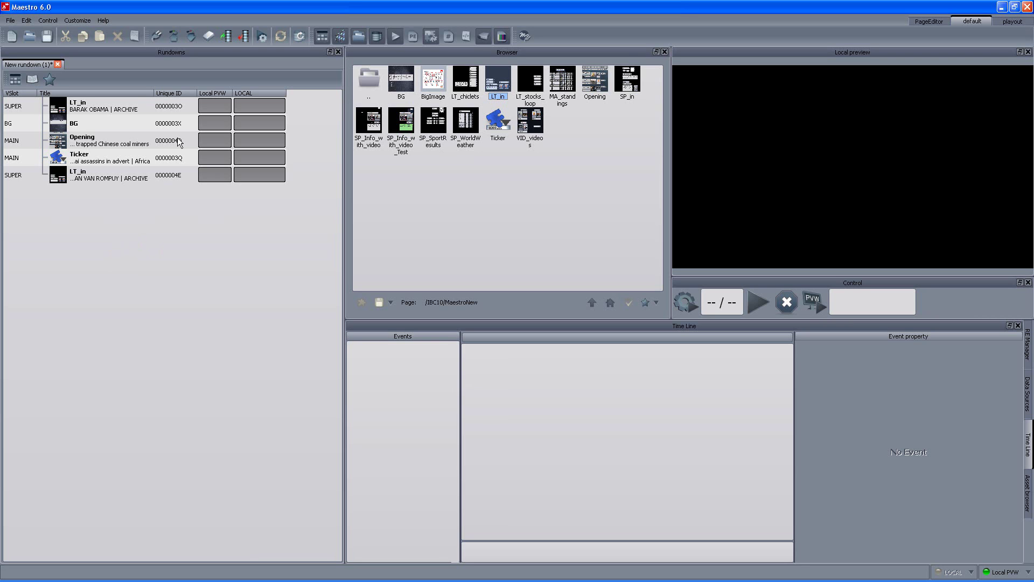
Step: Reorder the rundown so Opening comes first, followed by BG and the Obama LT_in item
click(73, 140)
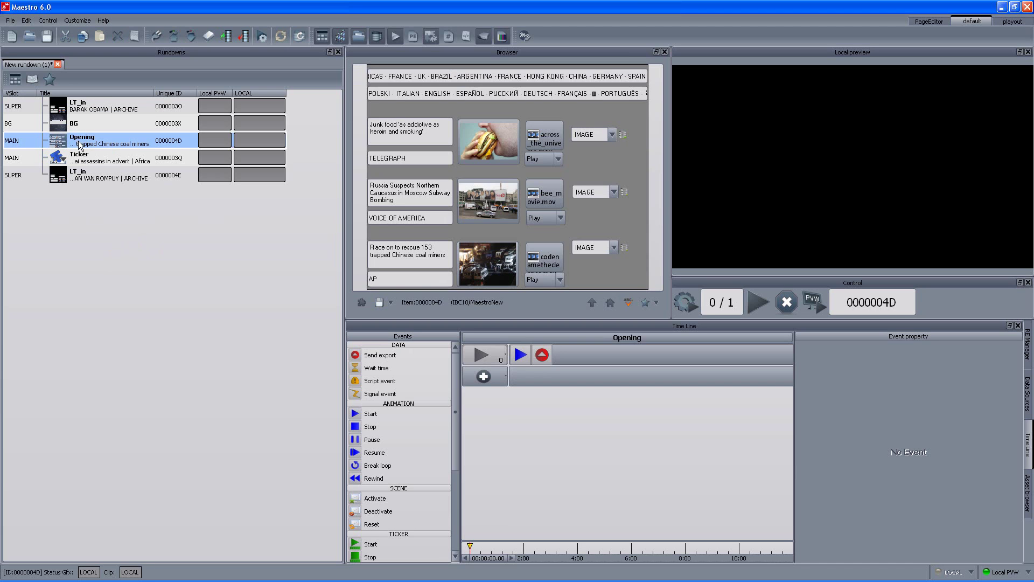
drag(80, 141, 70, 114)
click(77, 142)
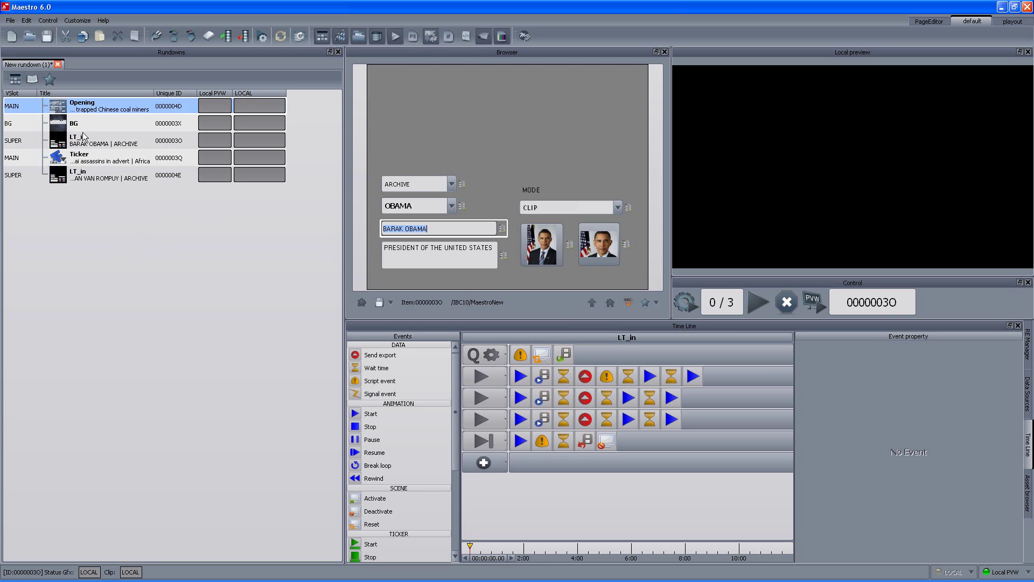
click(82, 142)
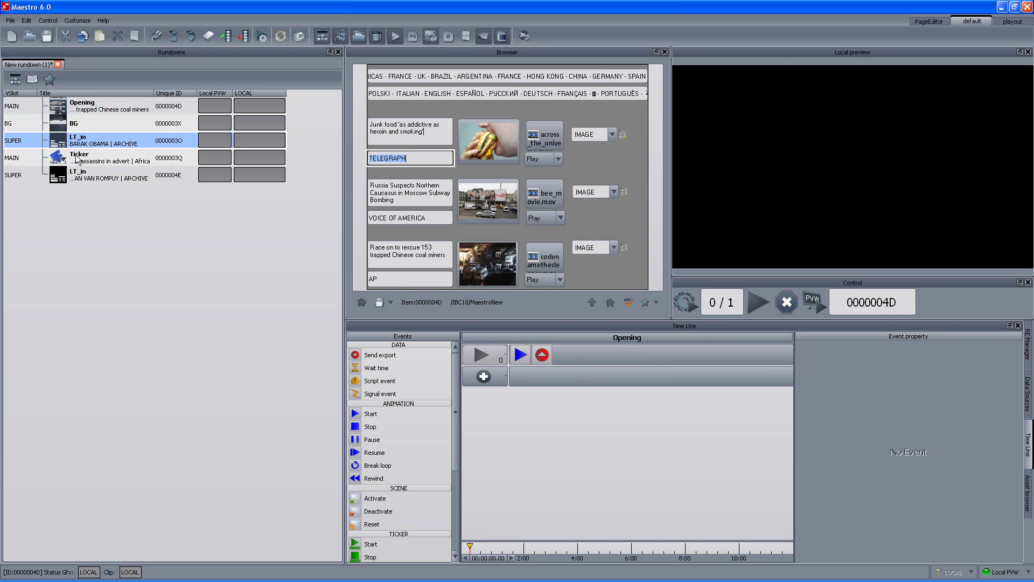
click(78, 157)
click(79, 177)
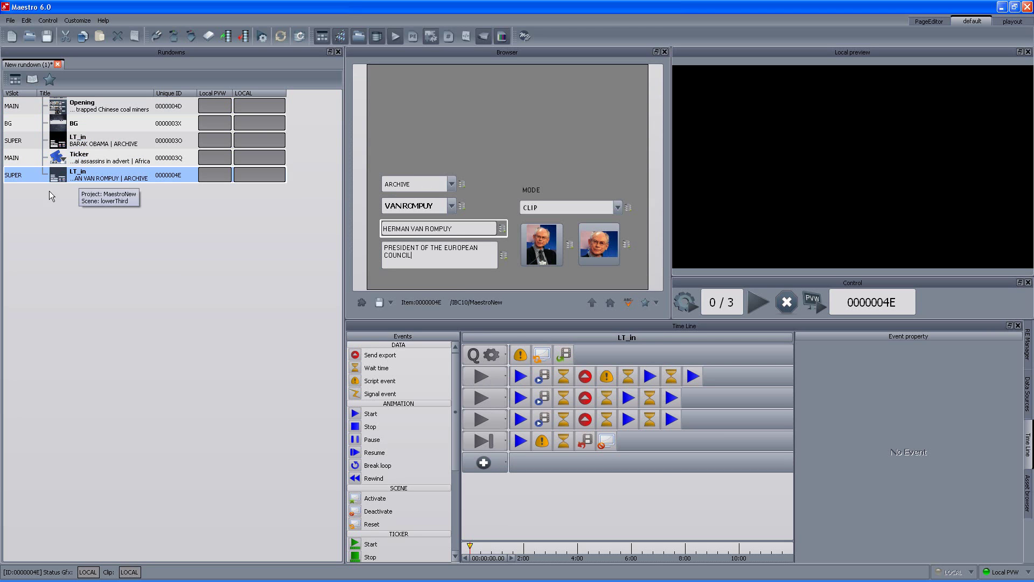
Step: Set the VSlot of the Ticker item in the rundown to TICKER
click(31, 159)
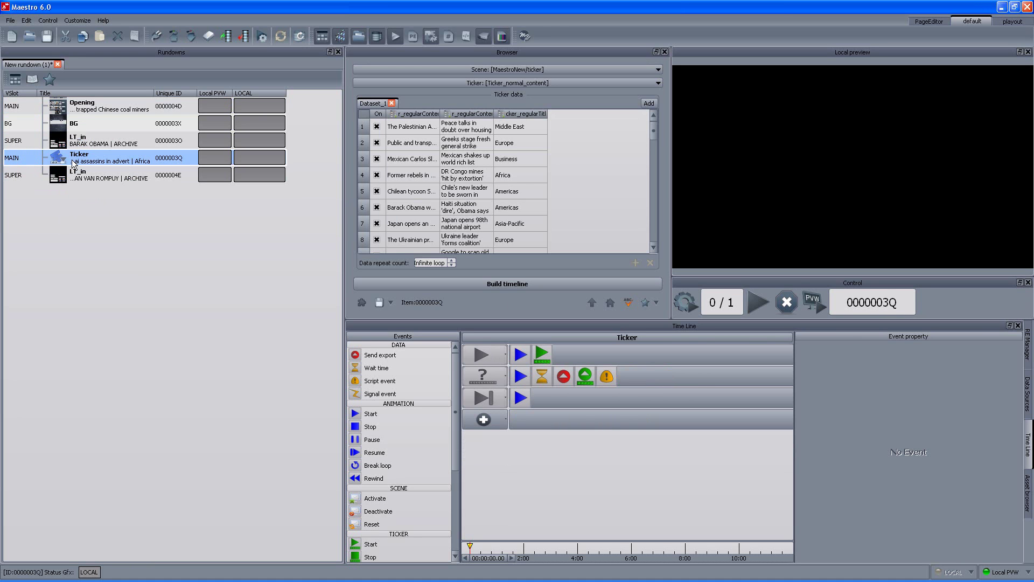
click(31, 155)
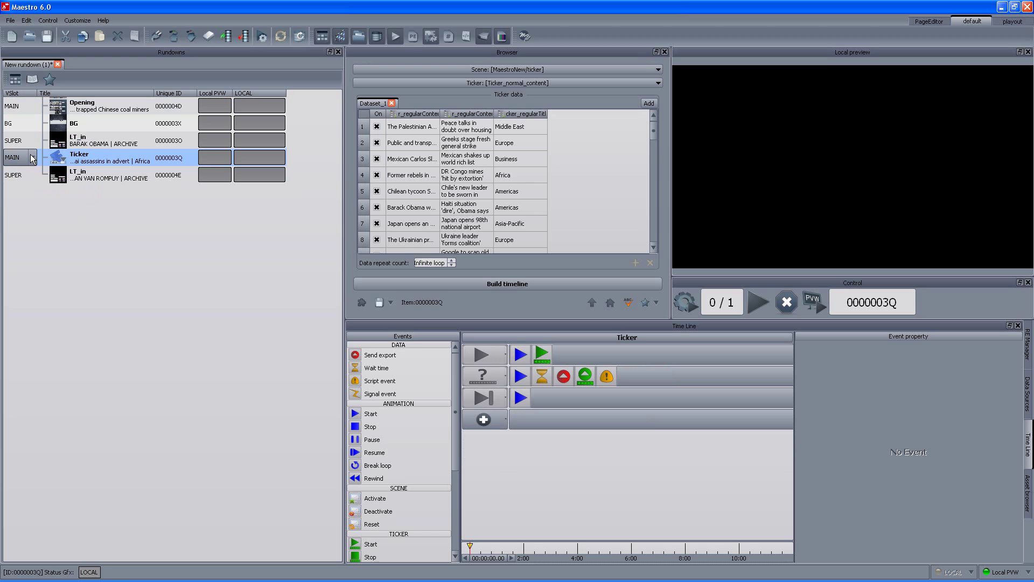
click(34, 156)
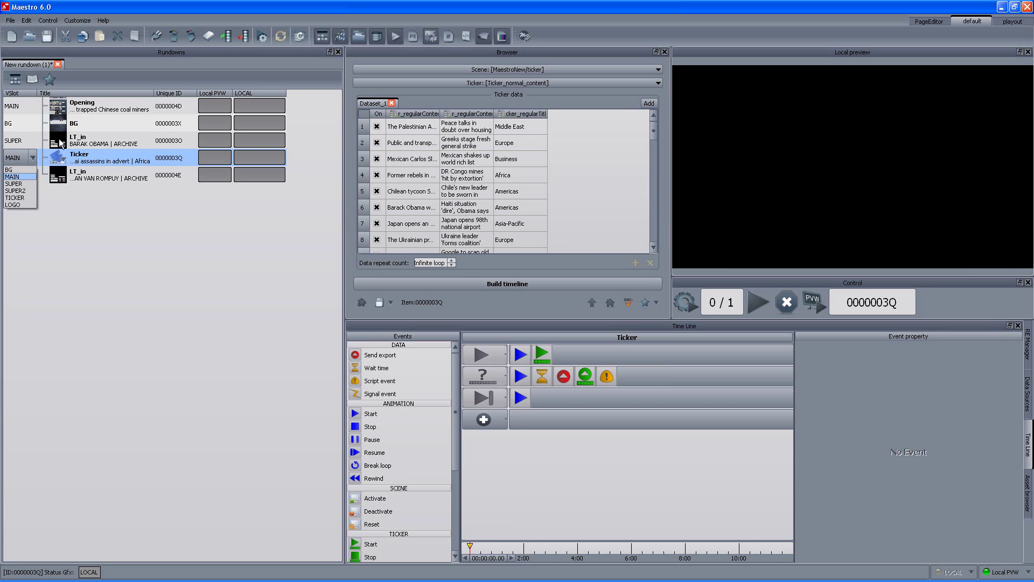
key(Down)
key(Down)
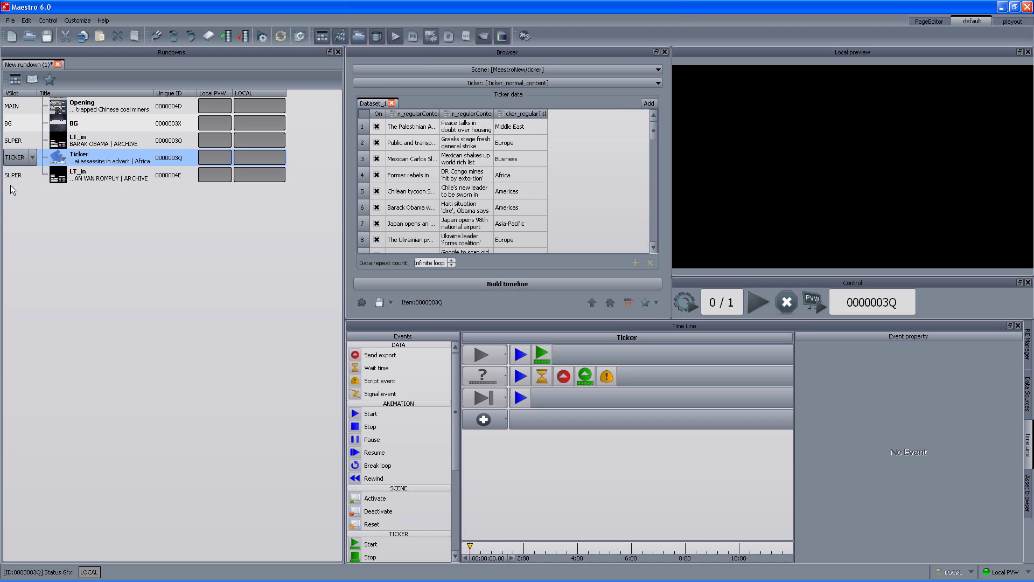
click(41, 192)
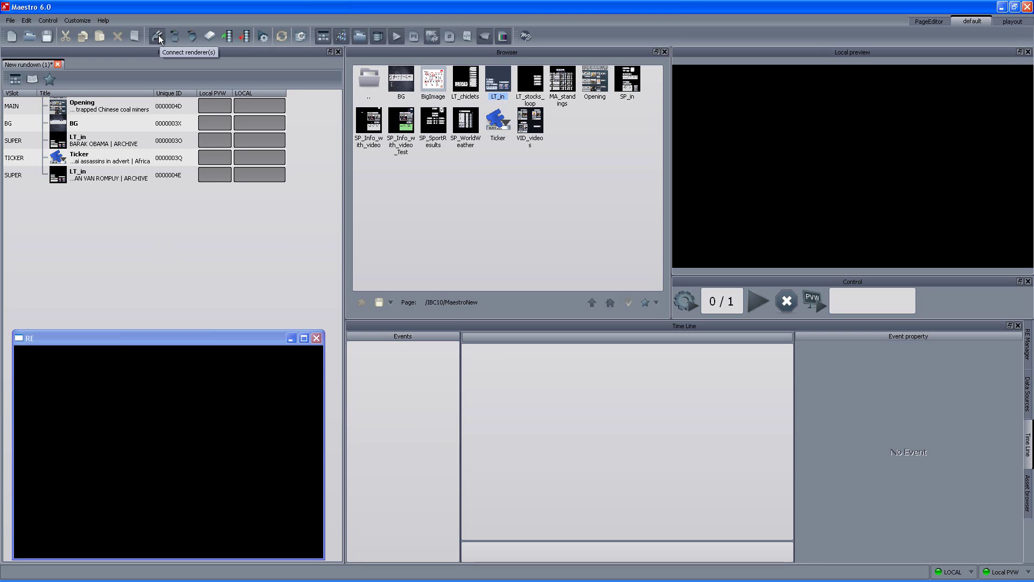
Step: Load the rundown items onto the connected renderer and play the Opening item
click(178, 37)
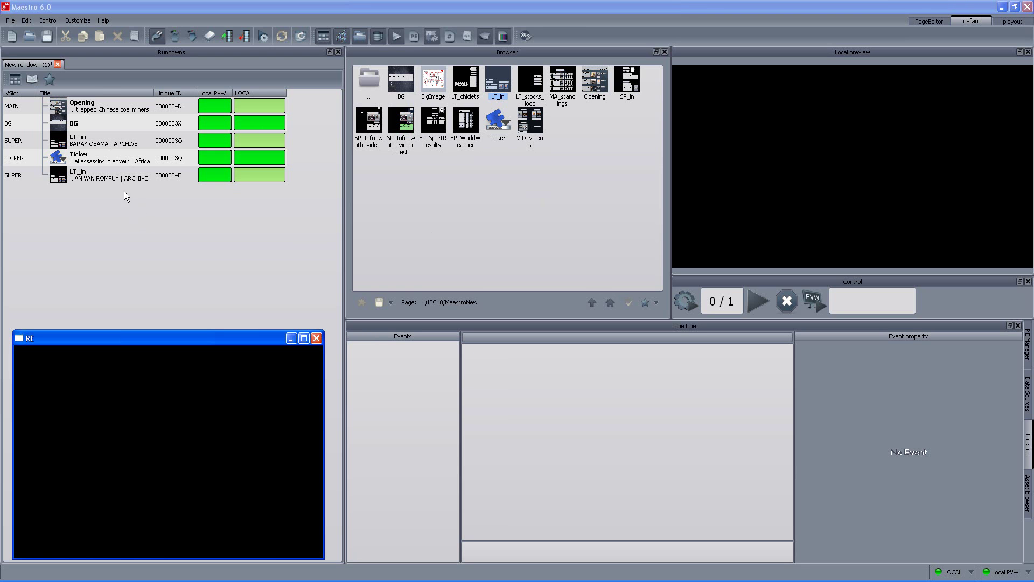
click(95, 107)
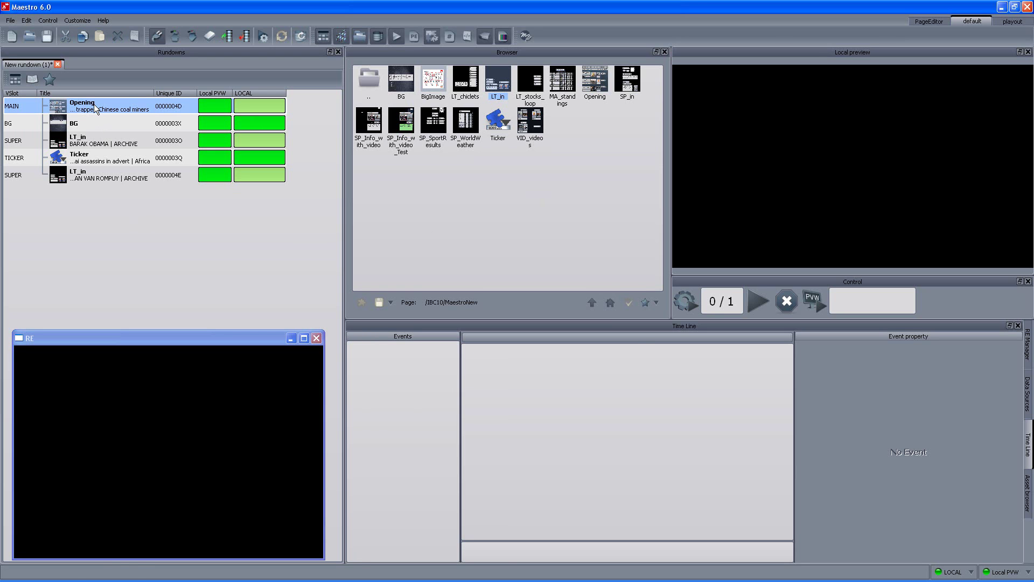
double_click(93, 105)
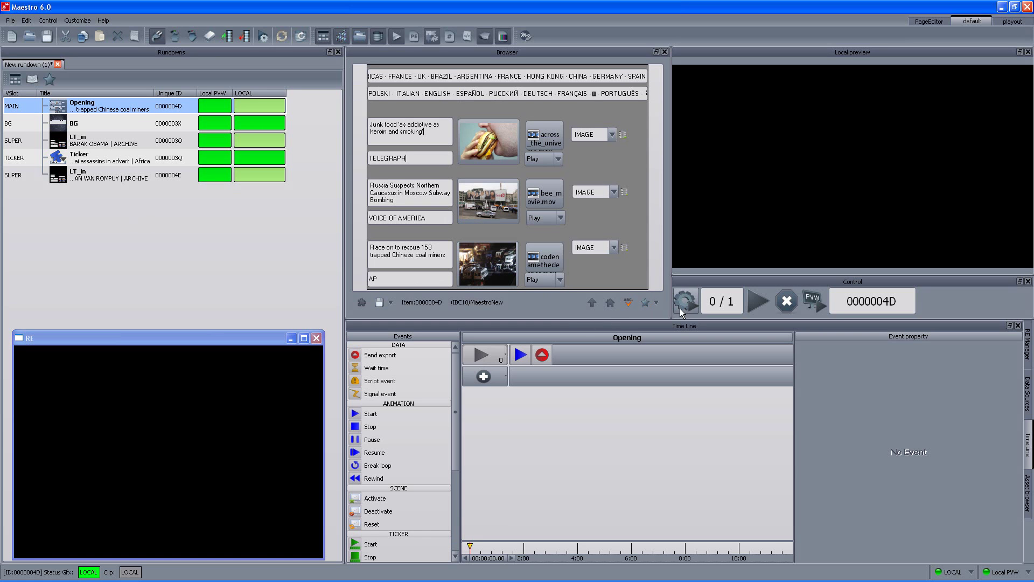
click(759, 302)
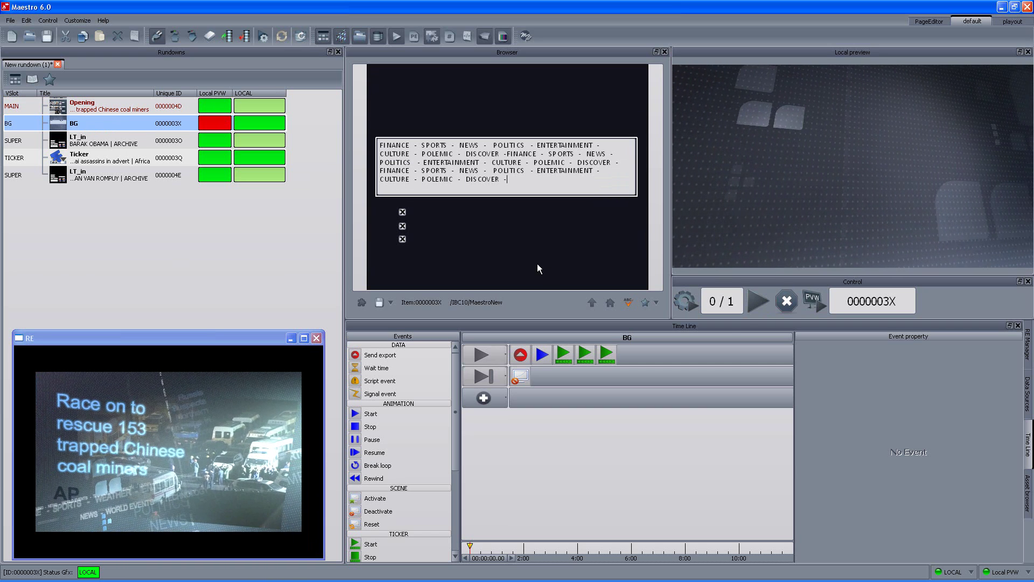
Step: Play the BG, Obama LT_in and Ticker items one after another in rundown order
click(755, 303)
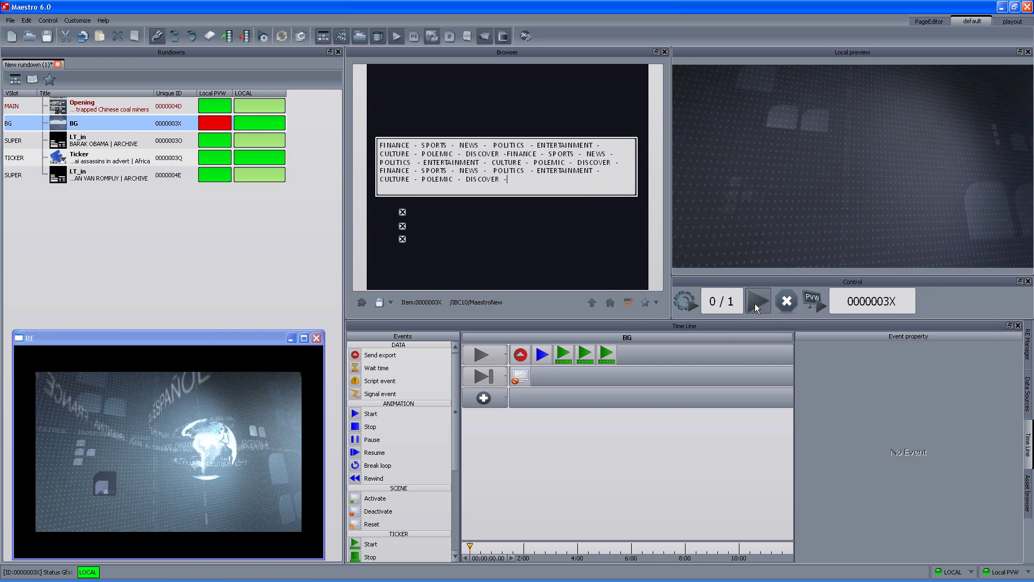
click(755, 303)
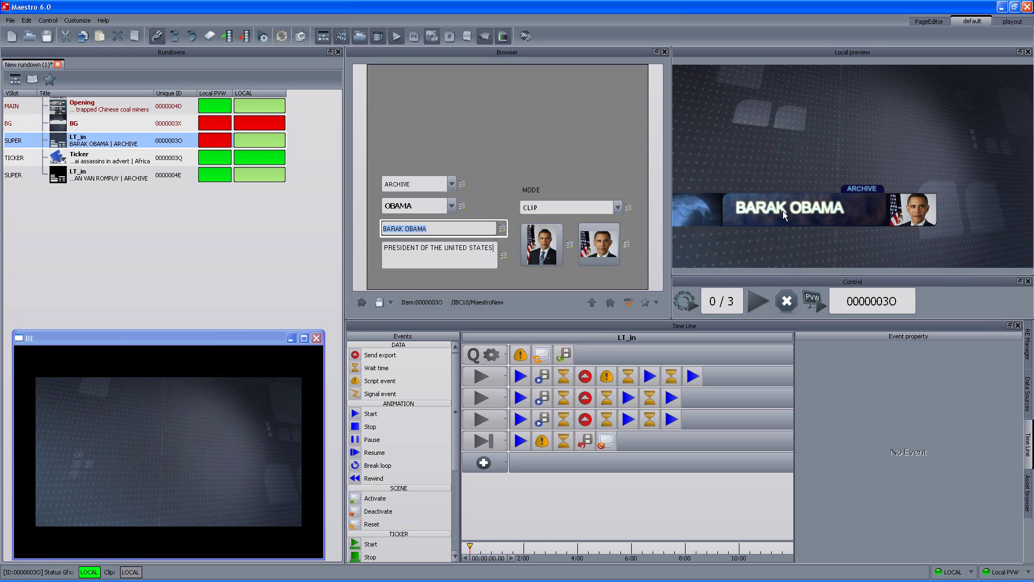
click(760, 302)
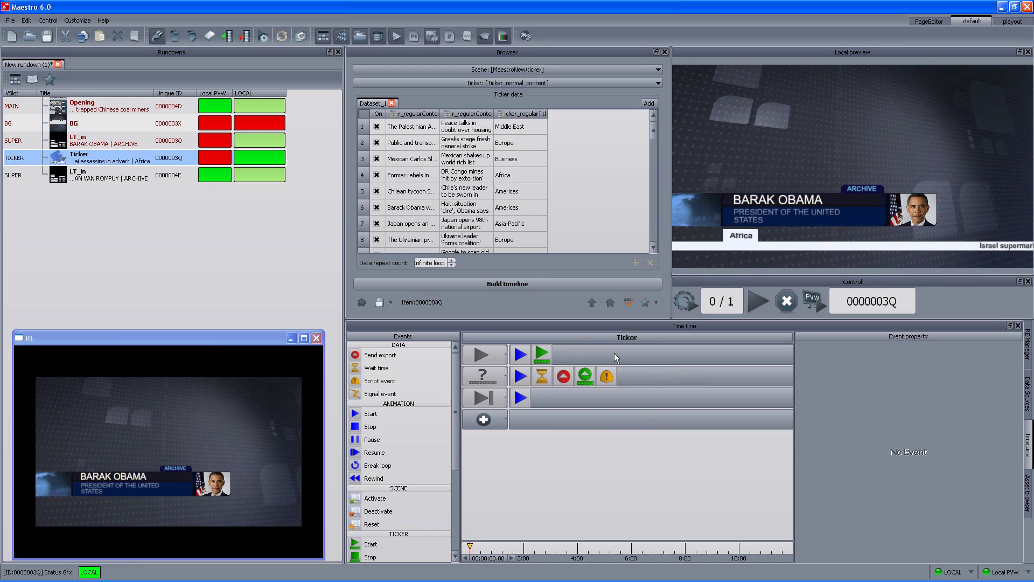
click(759, 302)
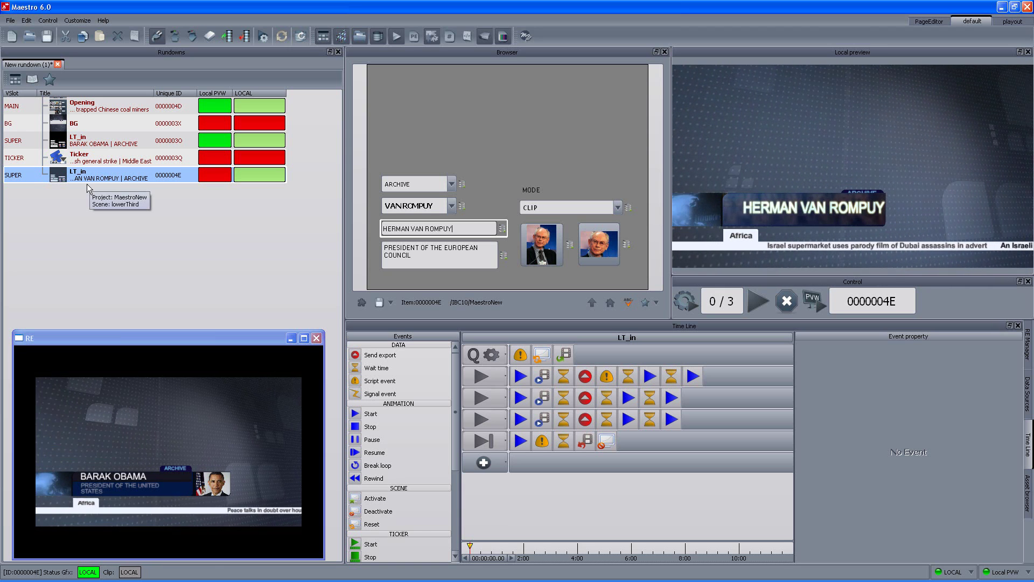
Step: Set the VSlot of the Van Rompuy LT_in item in the rundown to SUPER2
double_click(29, 175)
click(30, 175)
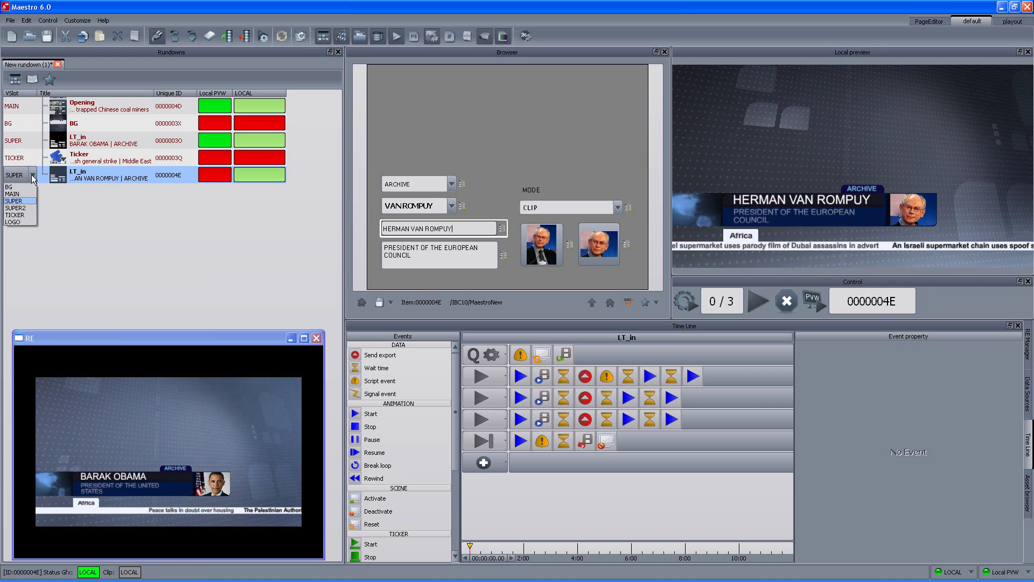
click(22, 207)
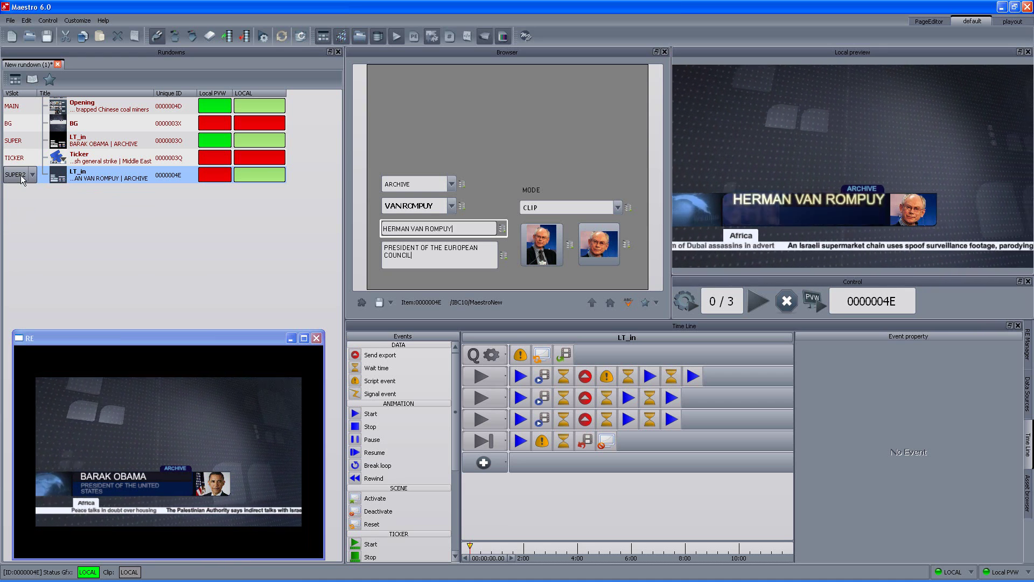
Step: Switch the lower third in the SUPER2 VSlot to MERKEL, load it onto the renderer and play it
click(431, 206)
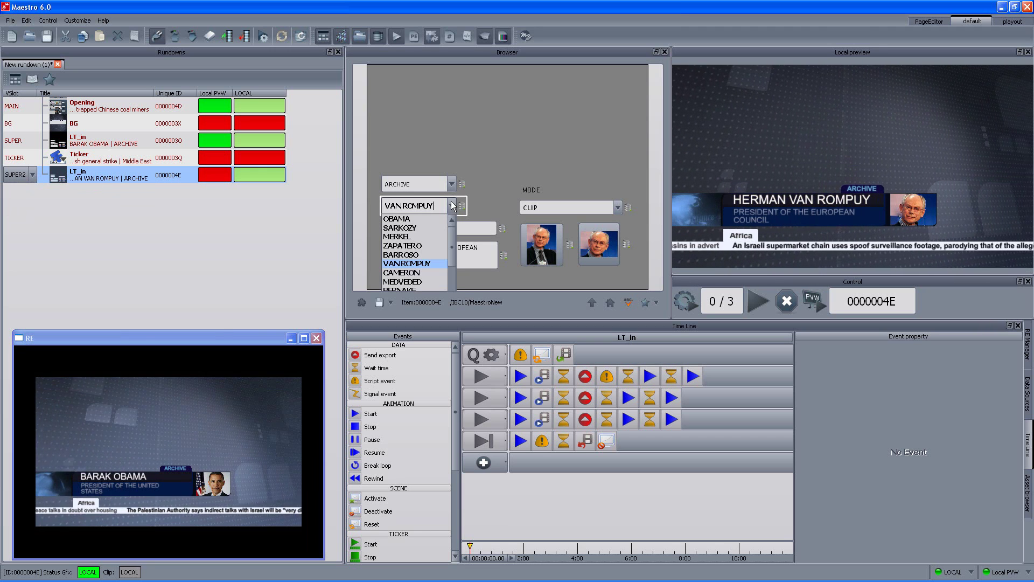
click(424, 236)
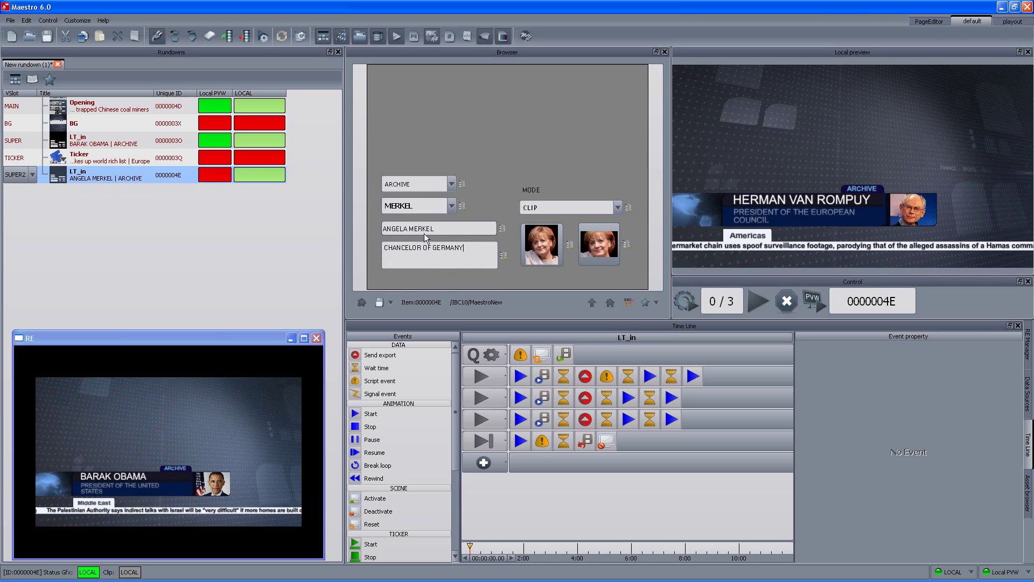
click(689, 303)
click(750, 302)
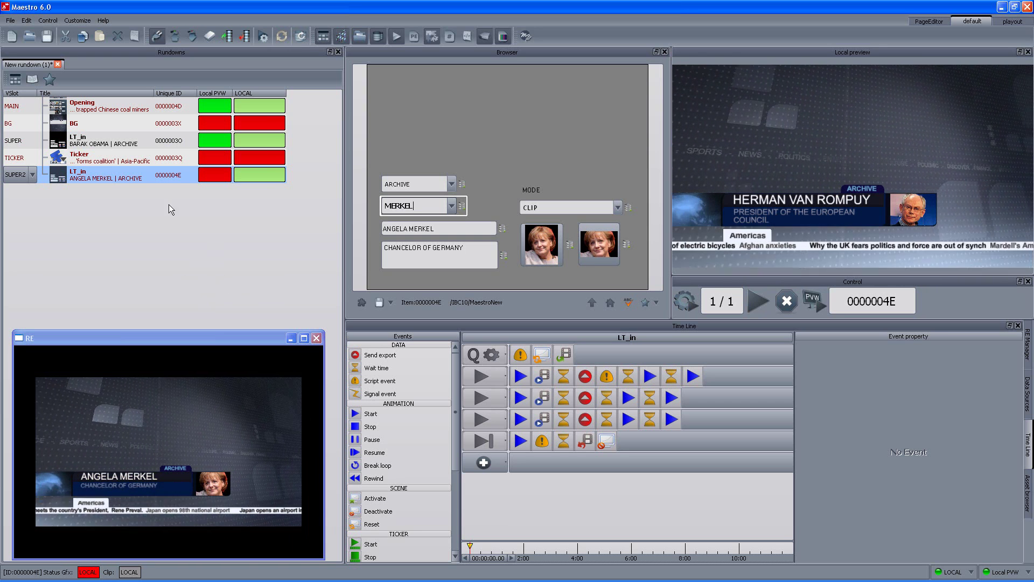
Step: Examine the Ticker item's data source, checking the columns and results of the ticker_BBC query in M6_demo_data
click(99, 162)
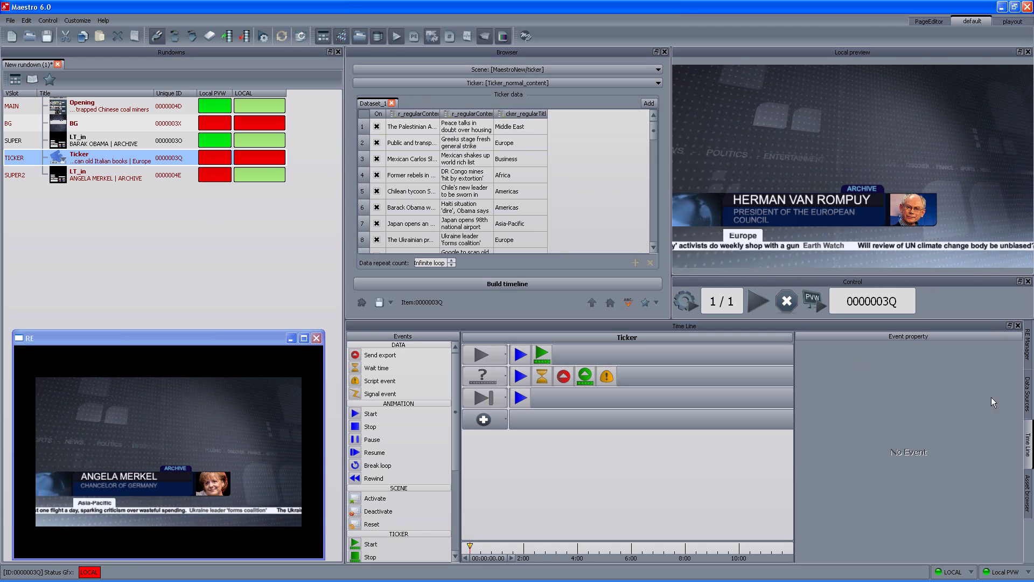
click(1028, 395)
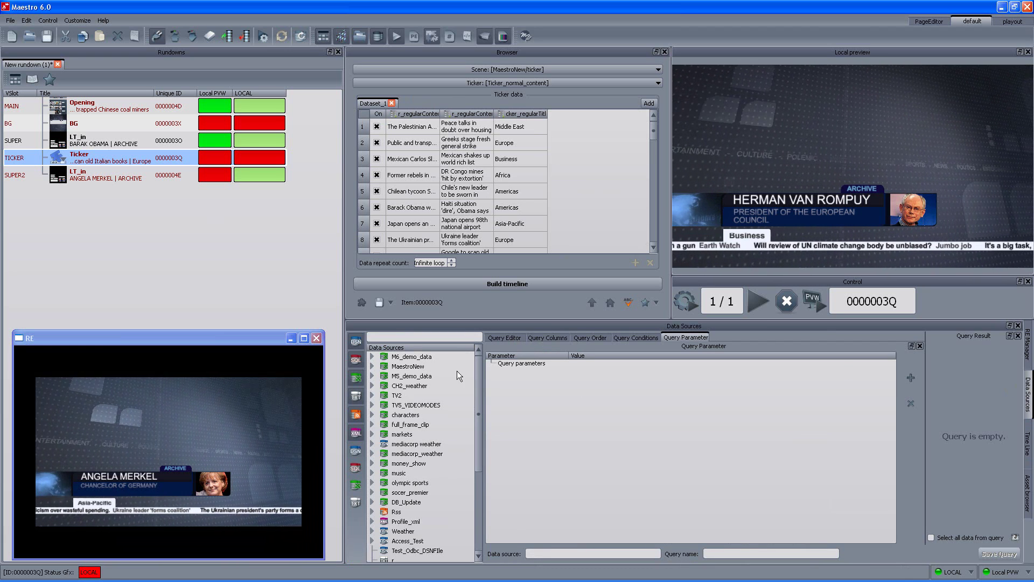
click(371, 357)
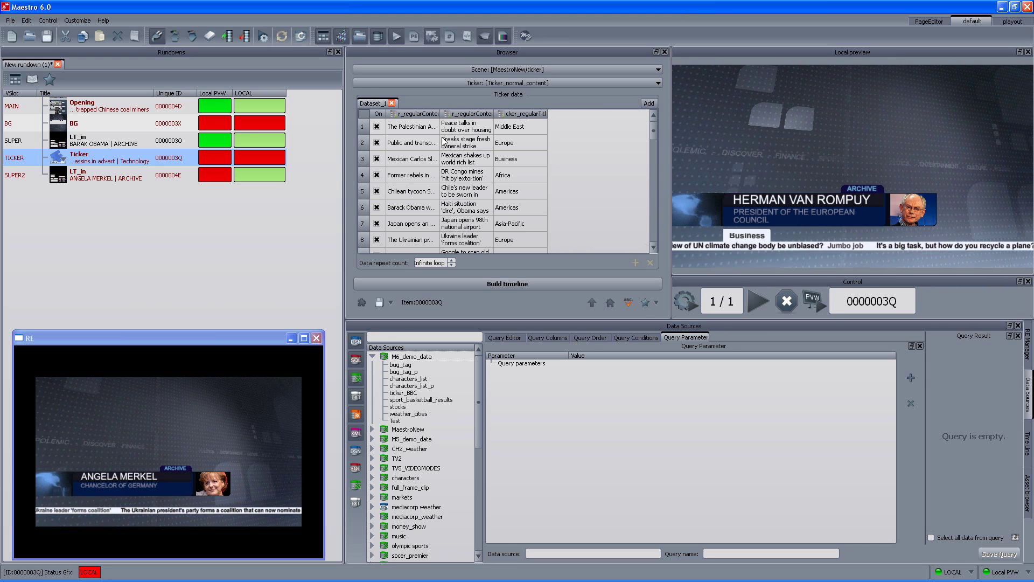
click(401, 393)
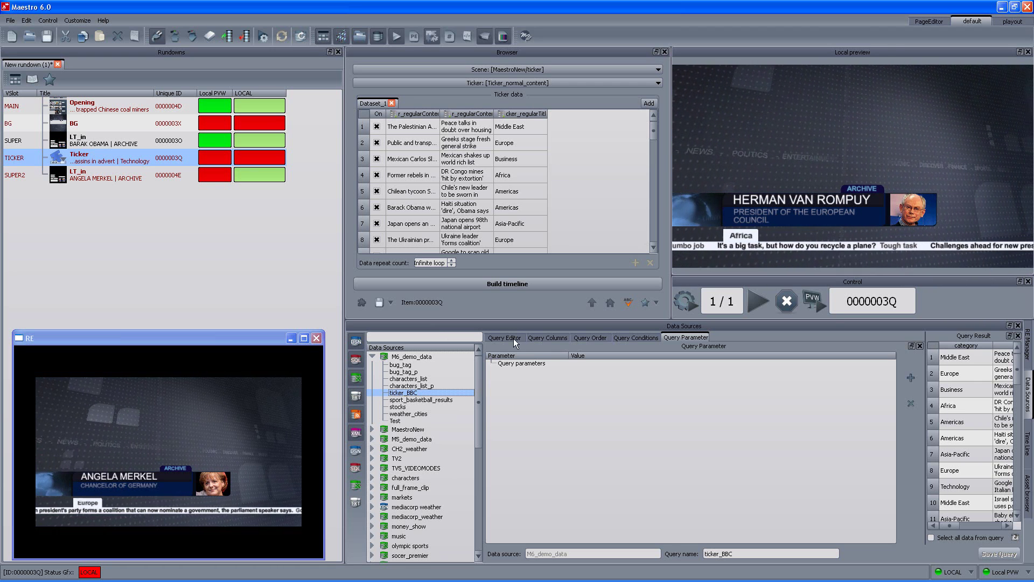
click(510, 338)
click(546, 337)
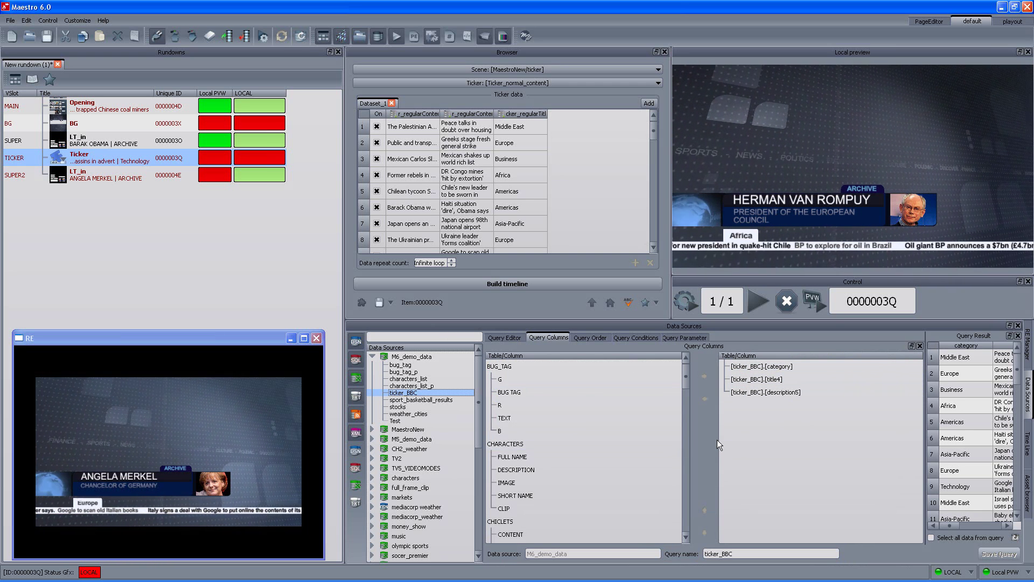
drag(926, 435, 786, 429)
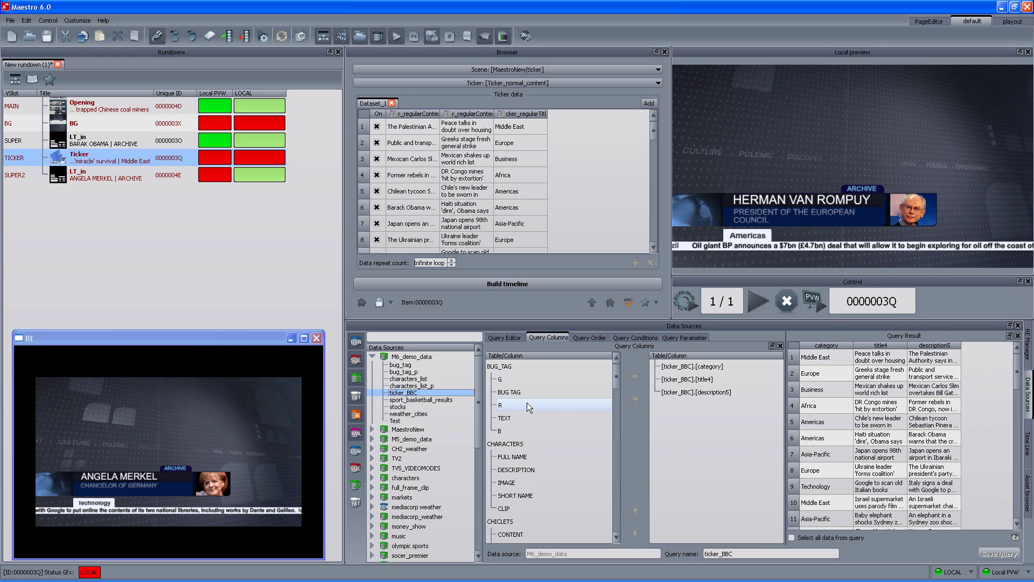
Step: Start a new query on M6_demo_data with the FULL NAME and SHORT NAME columns of the CHARACTERS table
click(417, 358)
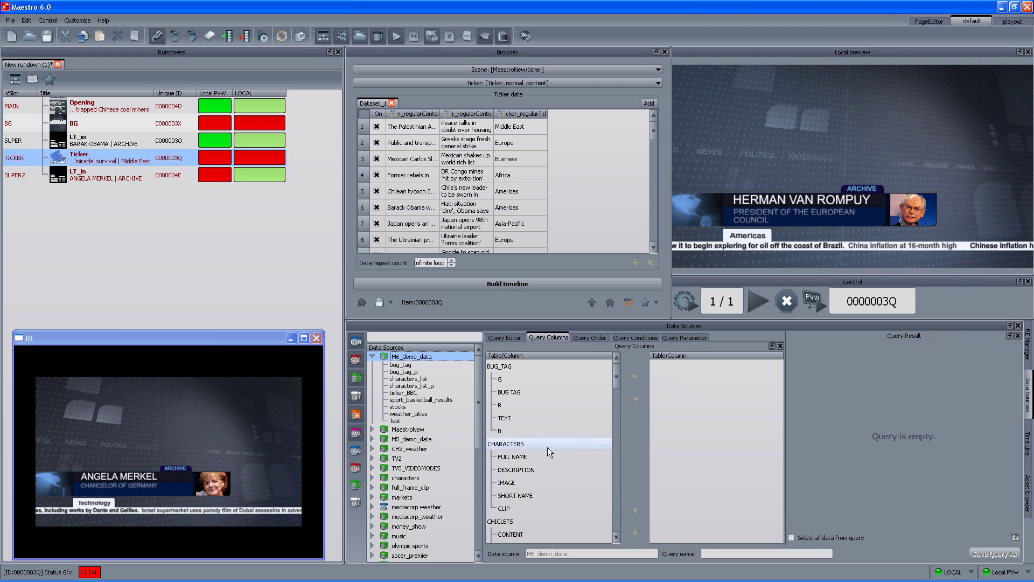
click(526, 457)
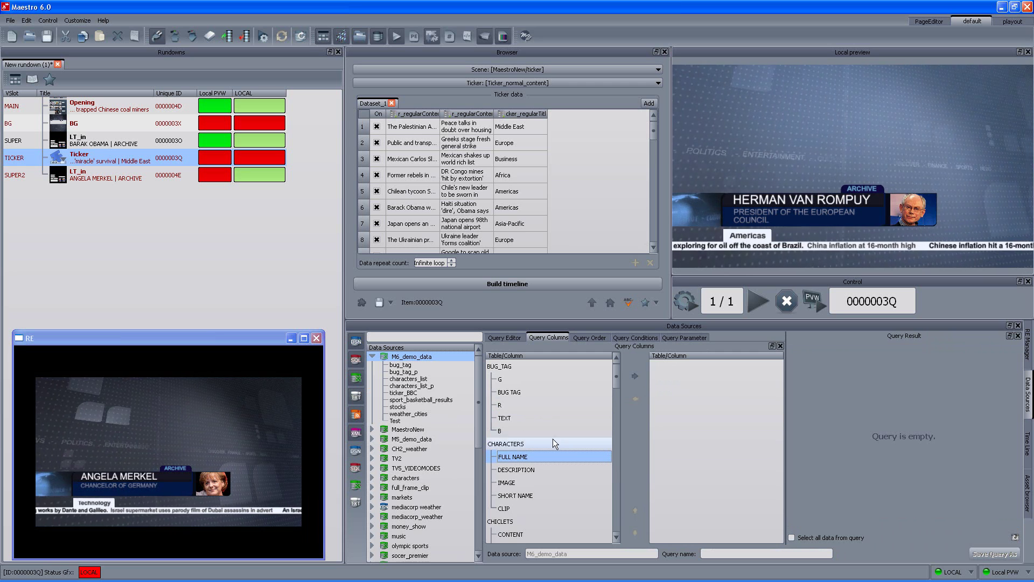
click(635, 379)
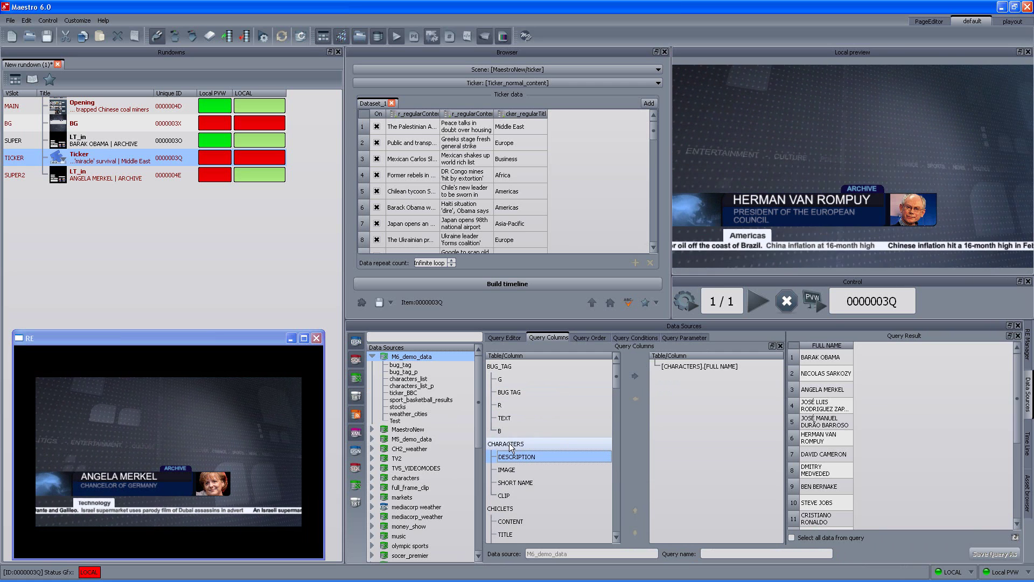
click(527, 483)
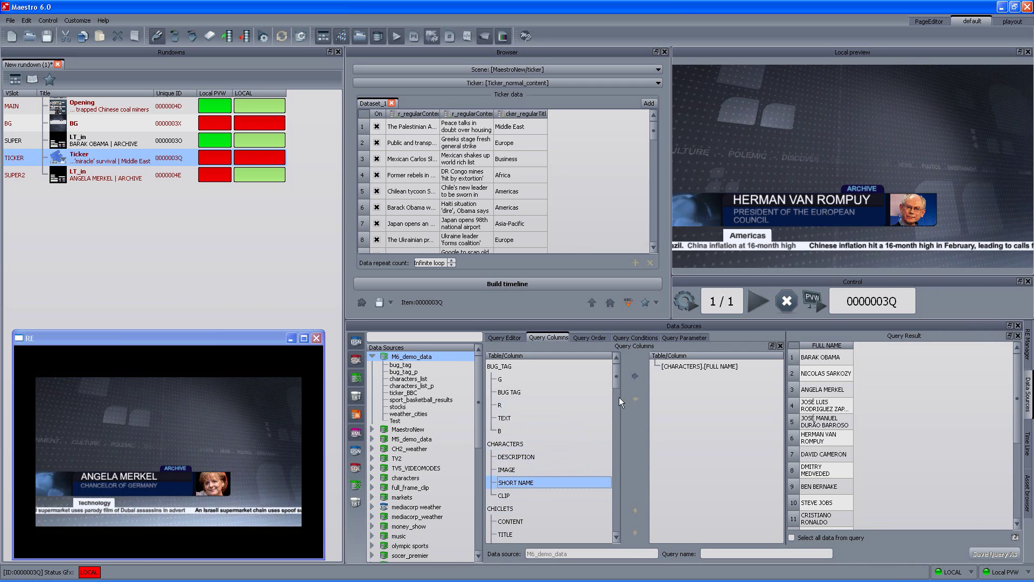
click(635, 377)
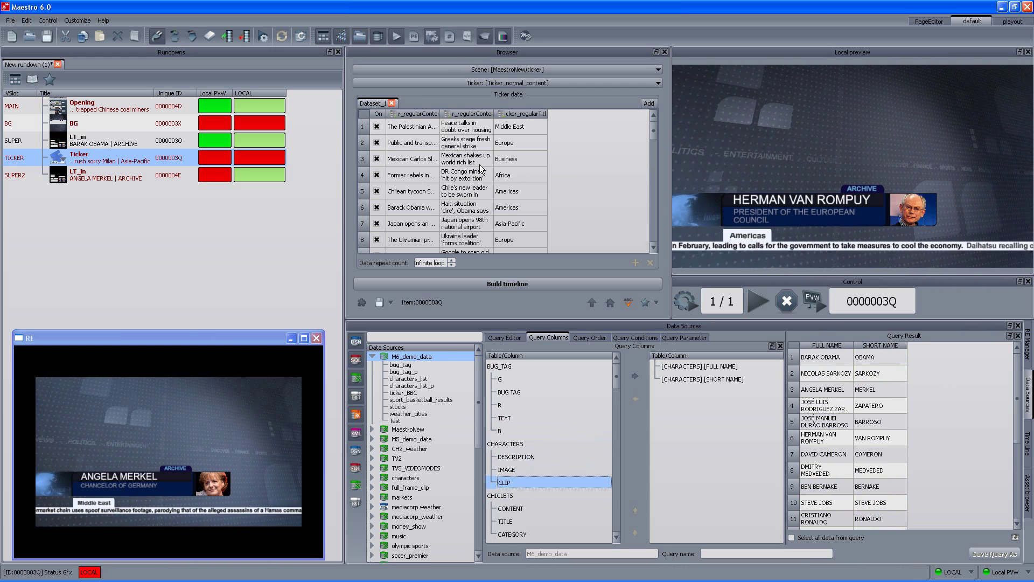
Step: Try to transfer the SHORT NAME column out of the unsaved query's results
click(881, 345)
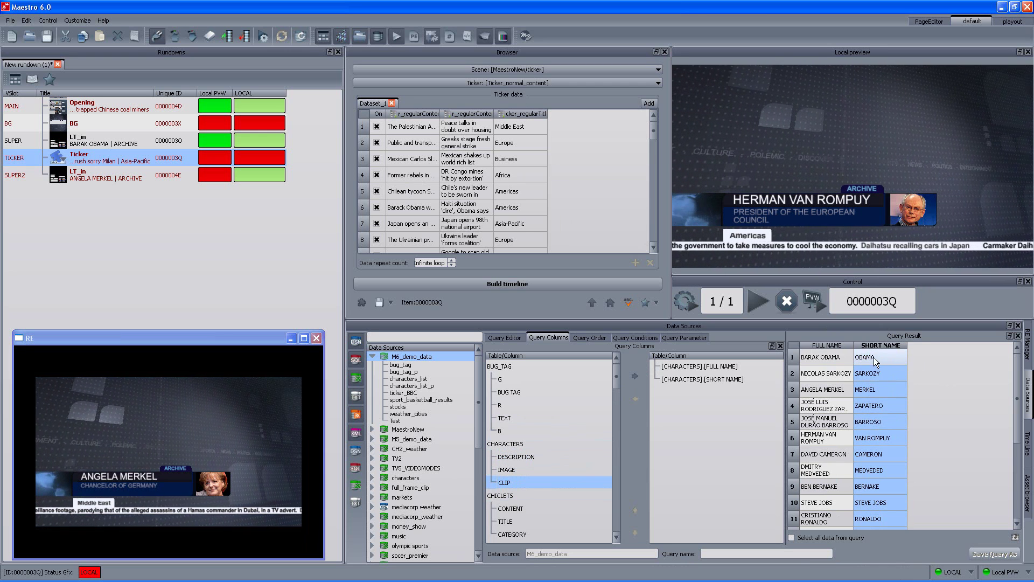
drag(878, 360, 736, 361)
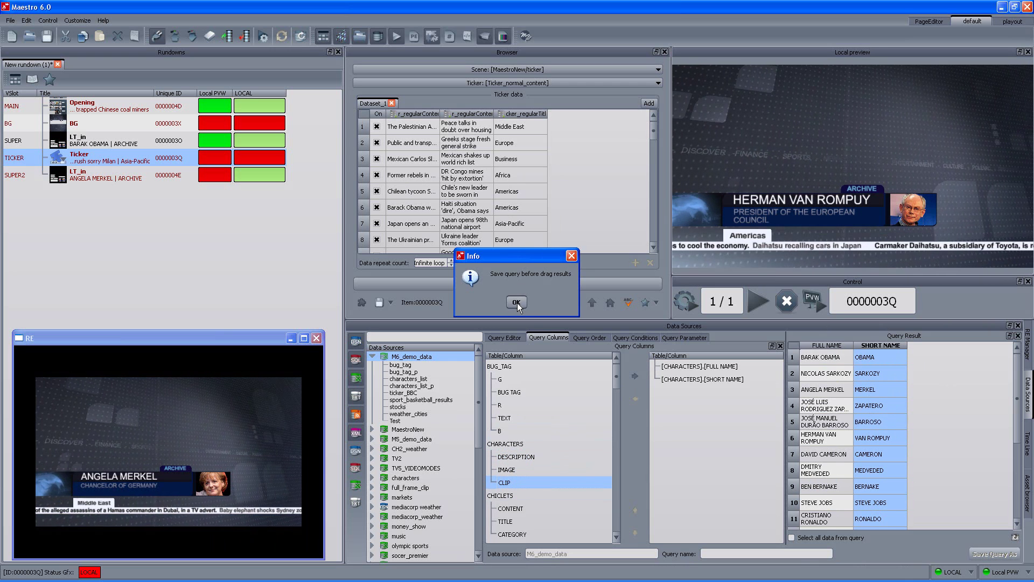
click(517, 302)
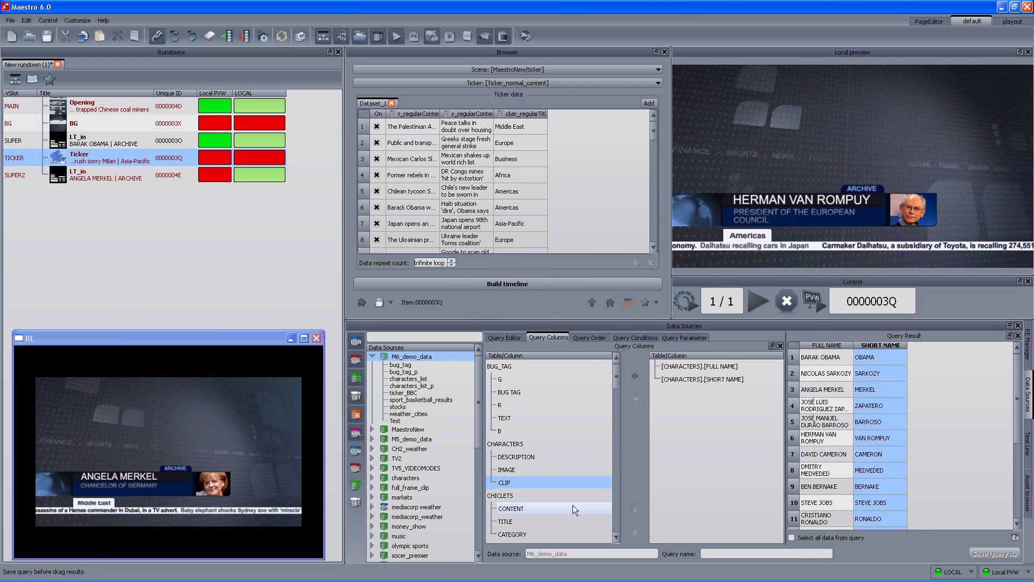
Step: Discard the unsaved query and fill the ticker's title column with the CITY column from the weather_cities query
click(396, 420)
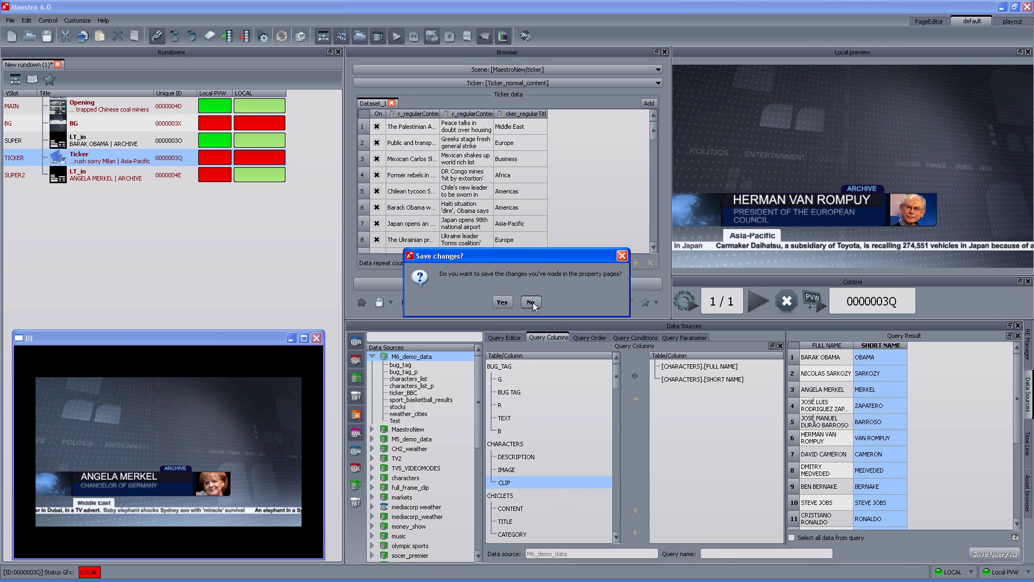
click(529, 303)
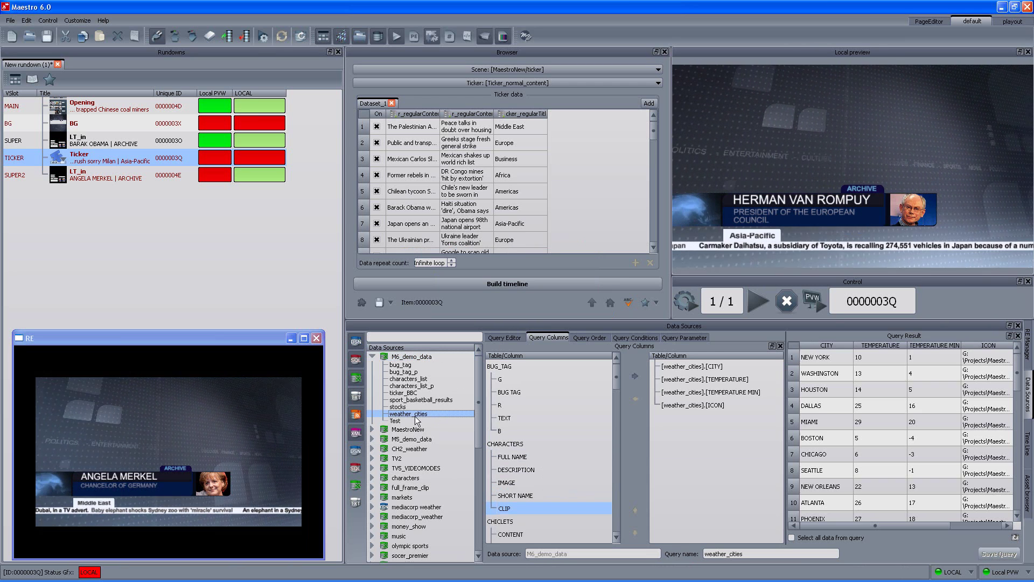
click(823, 345)
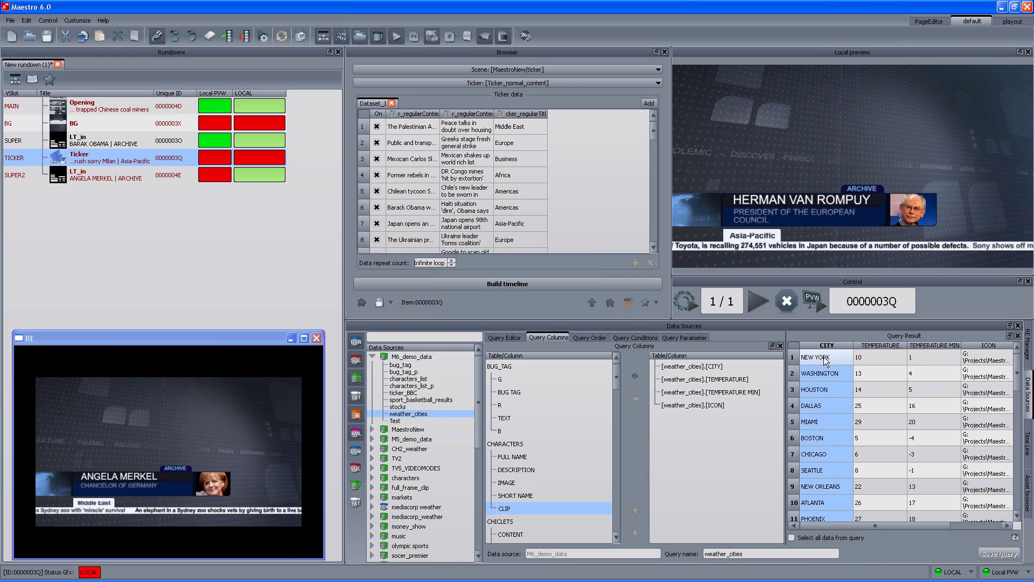
drag(823, 357, 529, 128)
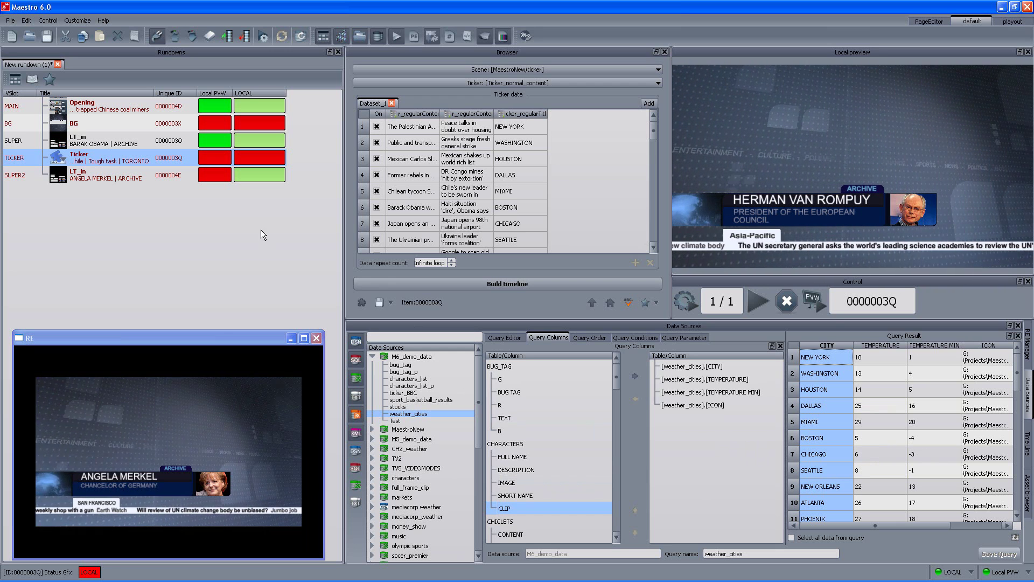
Step: Change the lower third in the SUPER VSlot to SARKOZY first and finally to CAMERON
click(108, 140)
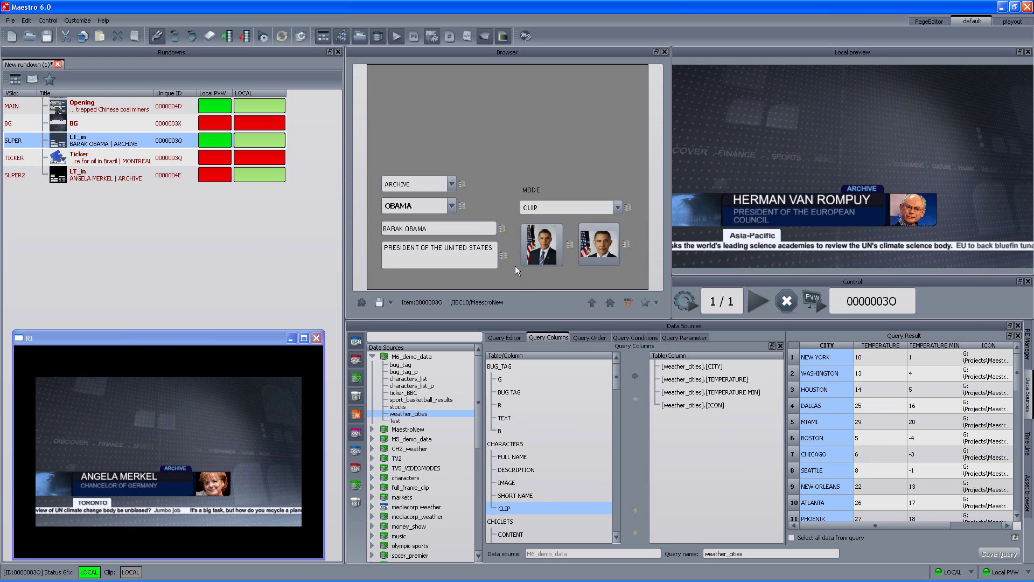
click(493, 249)
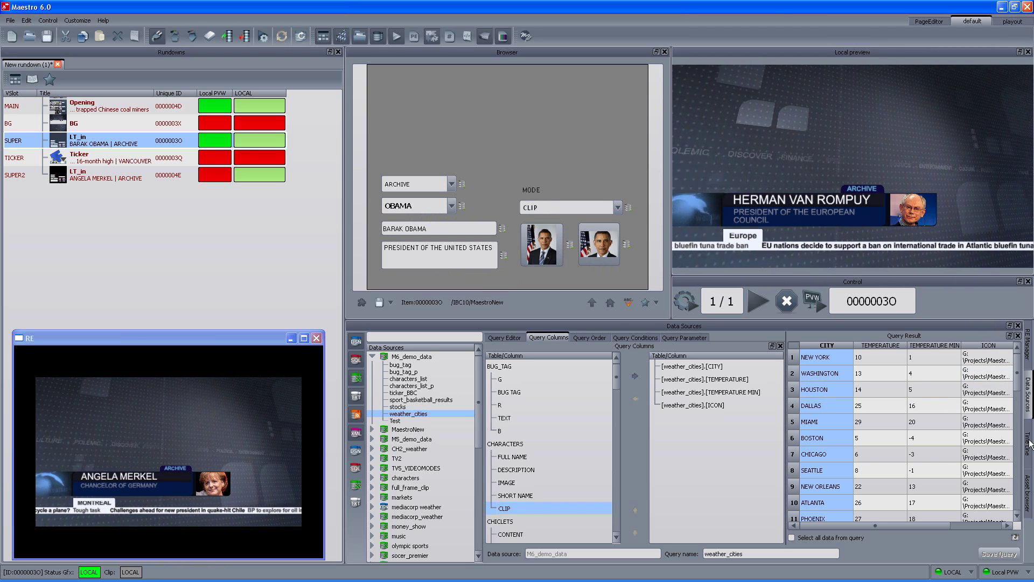
click(452, 206)
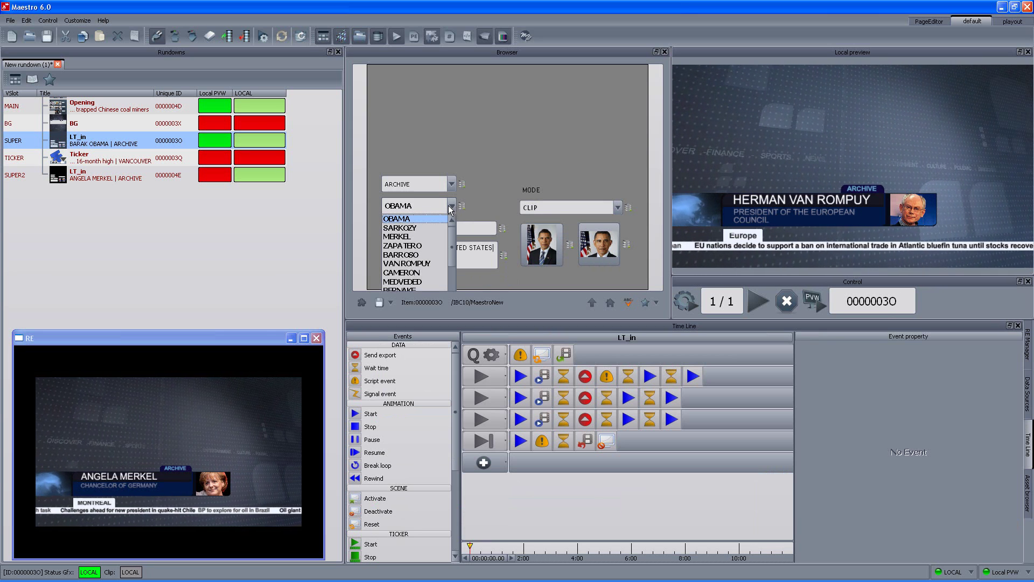
click(405, 229)
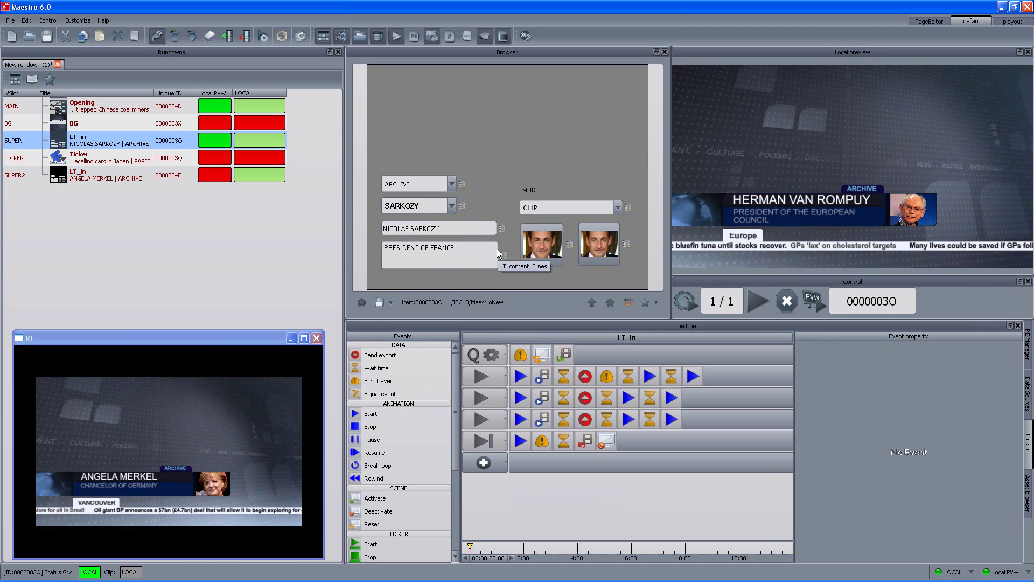
click(452, 207)
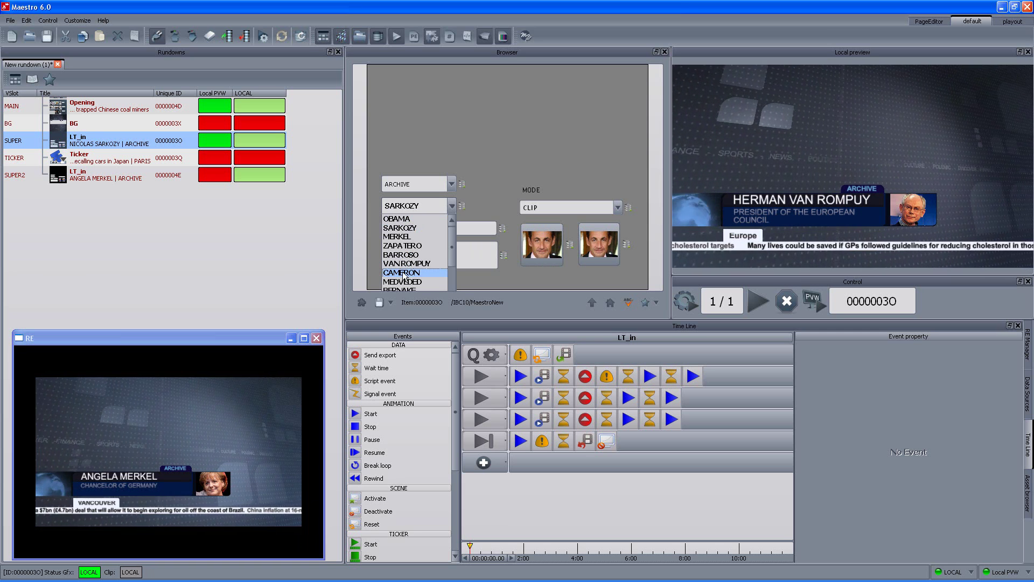
key(Return)
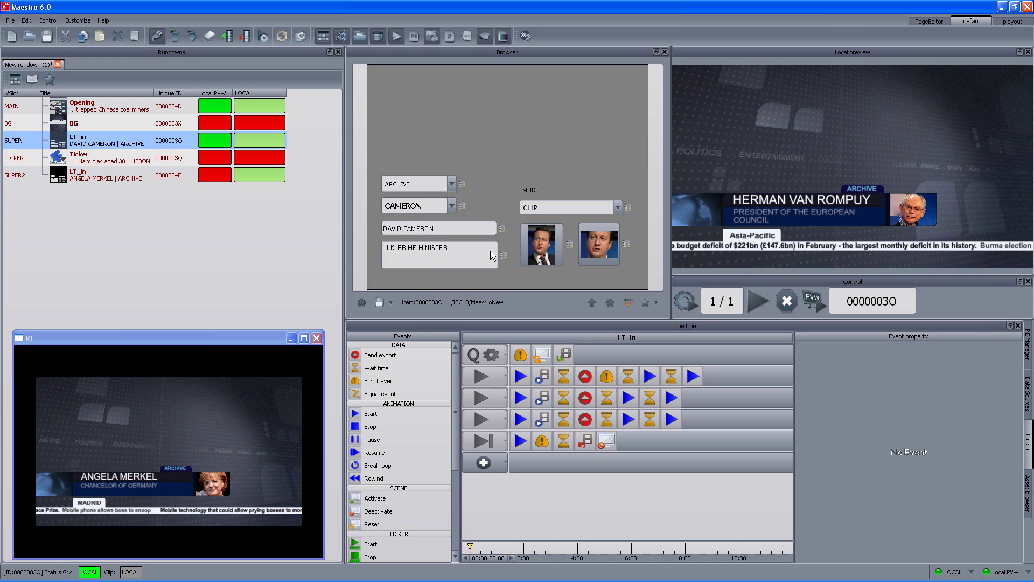
Step: Unlink the lower third's description field from its data and shorten the text to PRIME MINISTER
click(503, 257)
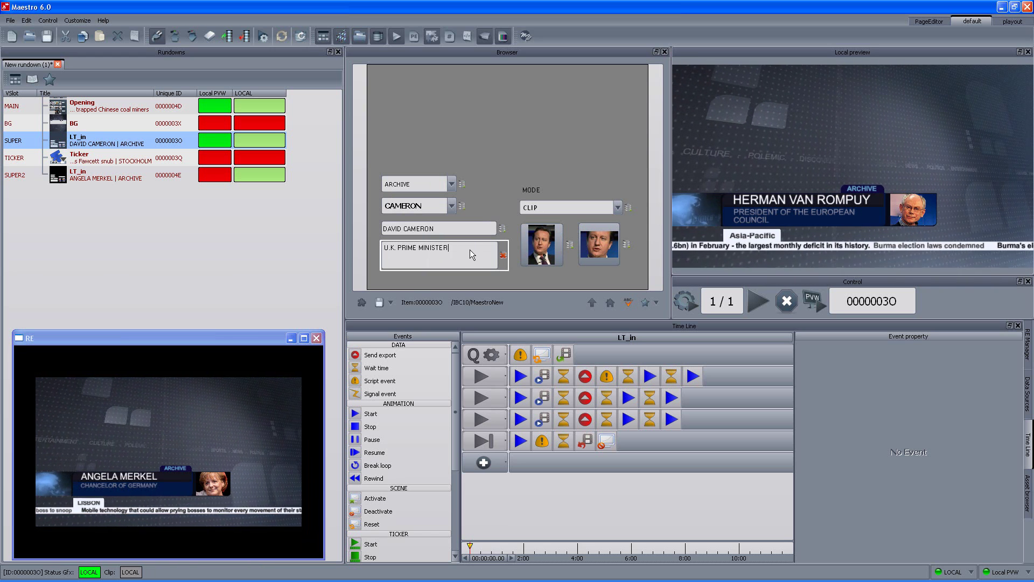
click(385, 251)
click(446, 249)
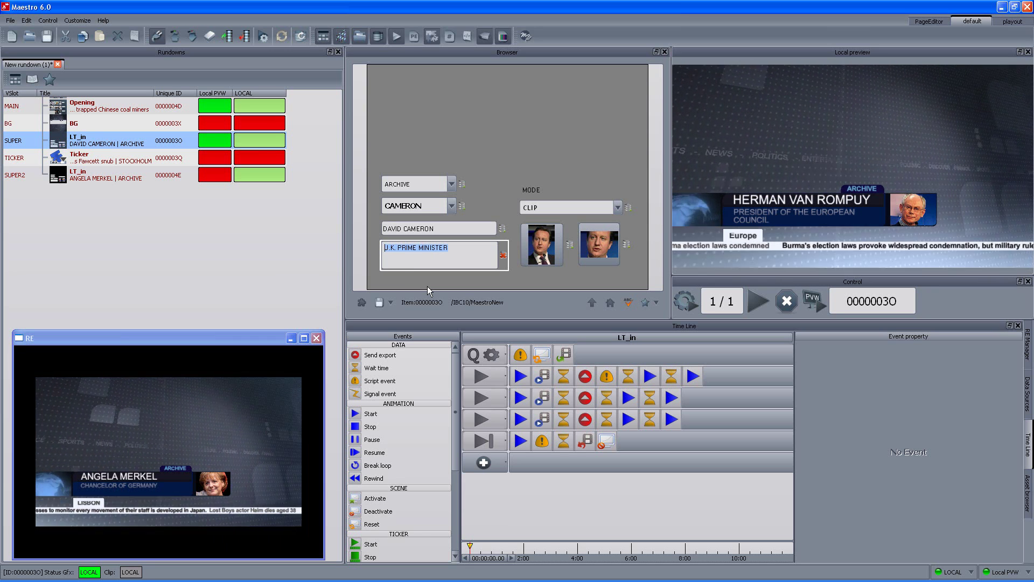
click(399, 250)
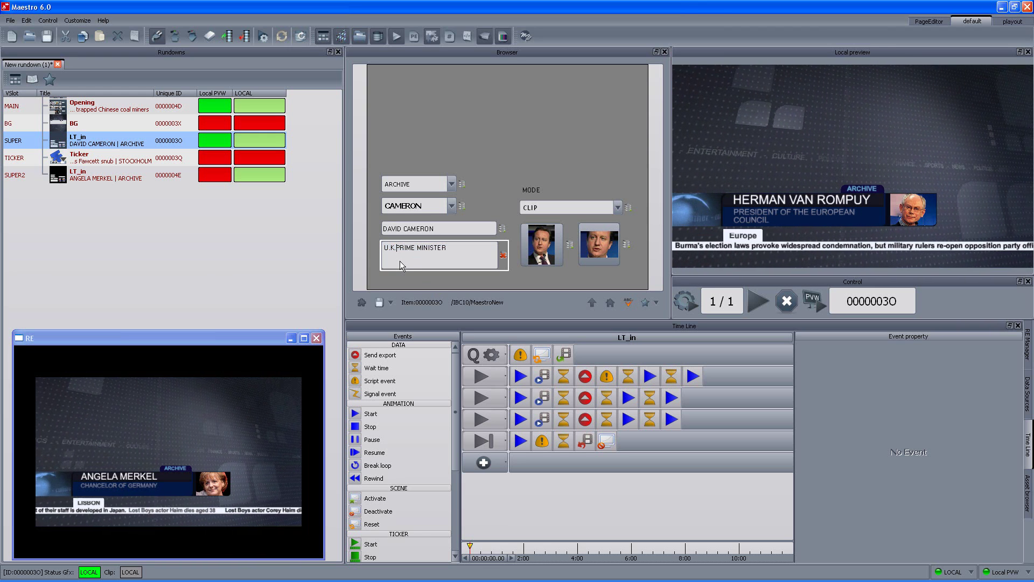
key(BackSpace)
key(BackSpace)
key(BackSpace)
key(BackSpace)
key(BackSpace)
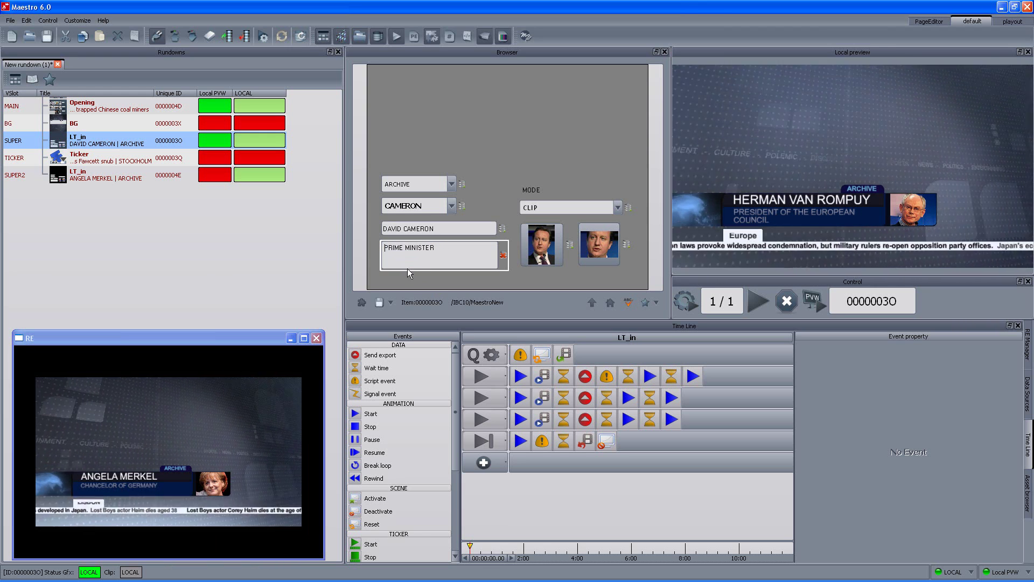
Step: Add the edited Cameron lower third to the end of the rundown as a new item, load it and play it
drag(362, 303, 87, 197)
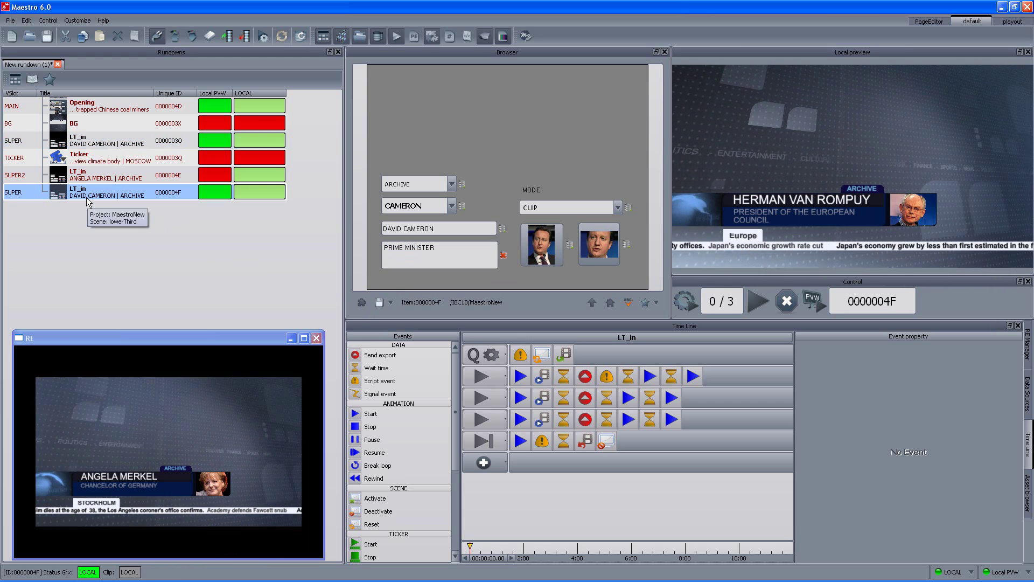
click(690, 305)
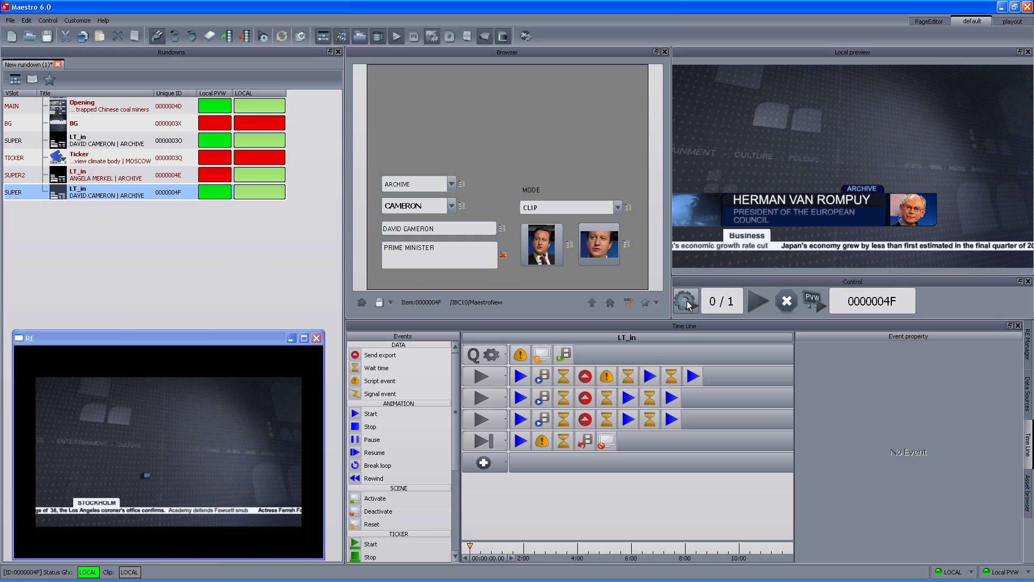
click(759, 301)
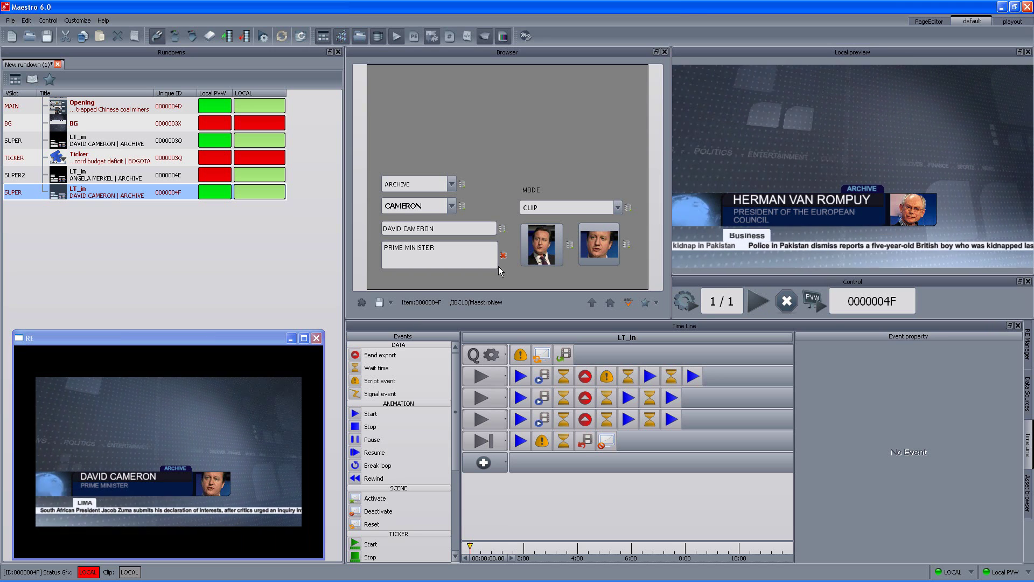
Step: Add the LT_chiclets page to the end of the rundown as a new item, load it and play it
click(590, 302)
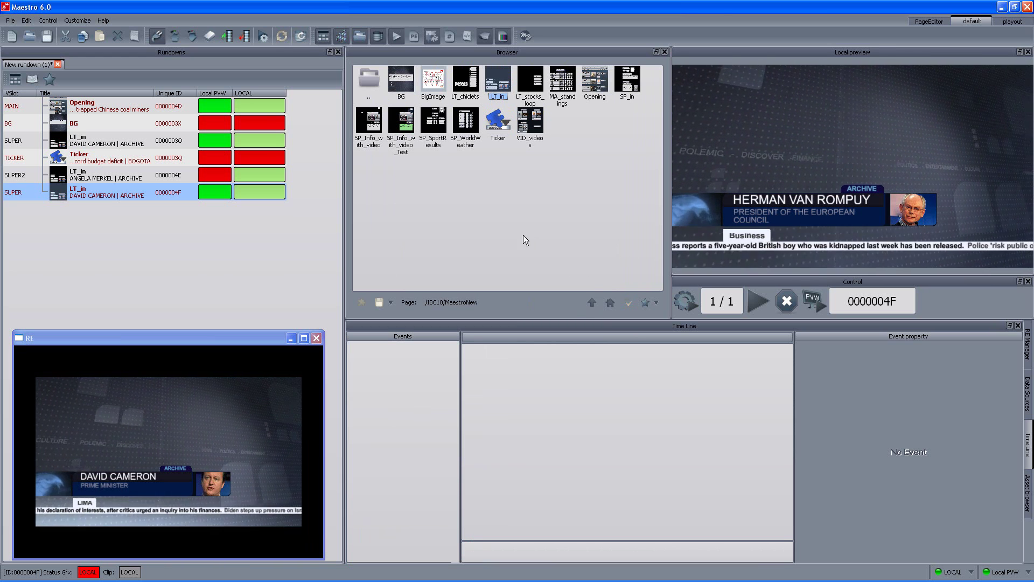
drag(466, 81, 95, 261)
click(98, 213)
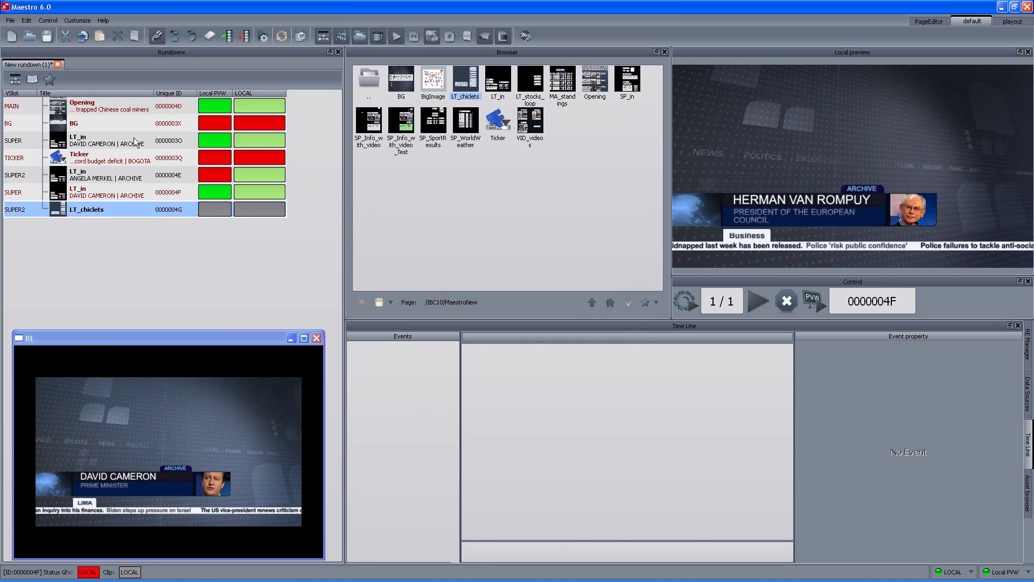
click(173, 37)
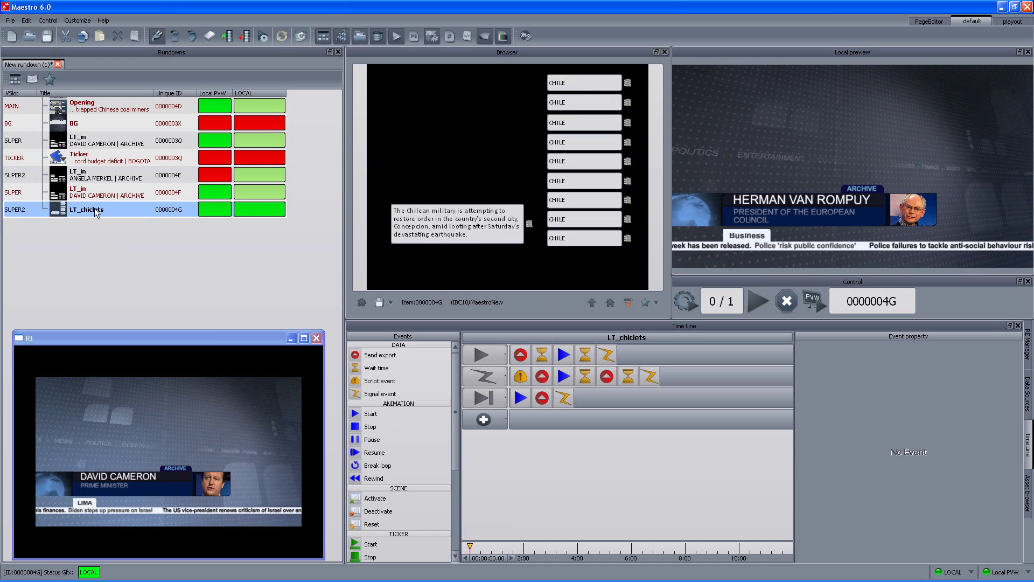
click(756, 301)
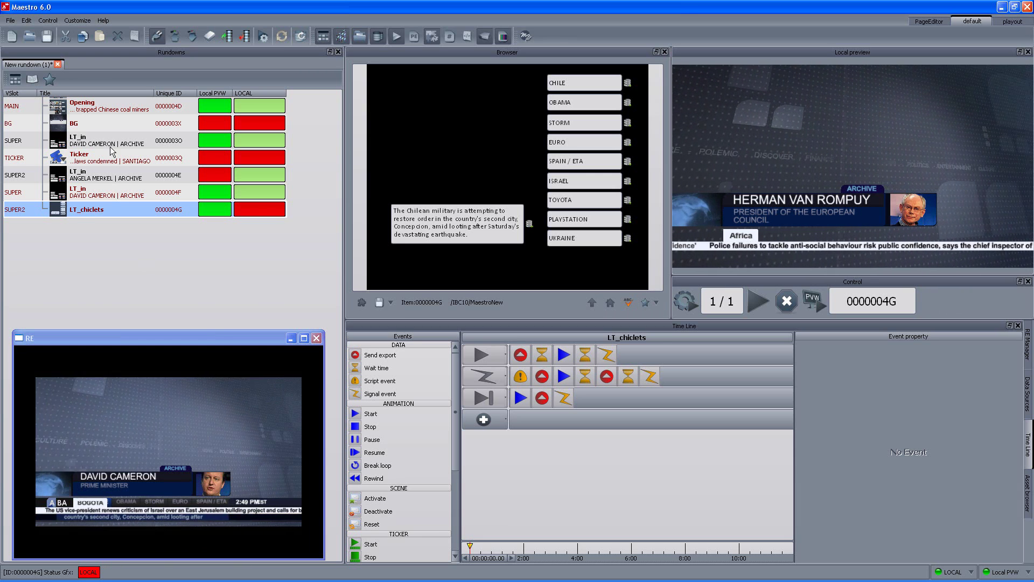
Step: Take the running Ticker item off air so only the chiclets strip plays below the lower third
click(120, 163)
click(762, 305)
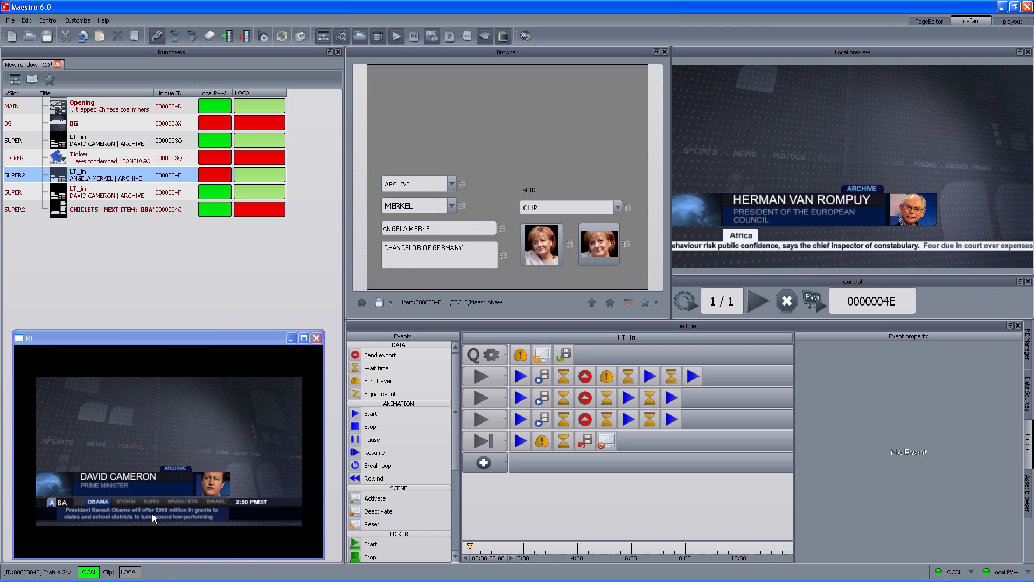
Step: Examine the chiclets item's timeline: the CHICLET_LOOP signal, the signal-received callback and that callback's animation and export events
click(78, 212)
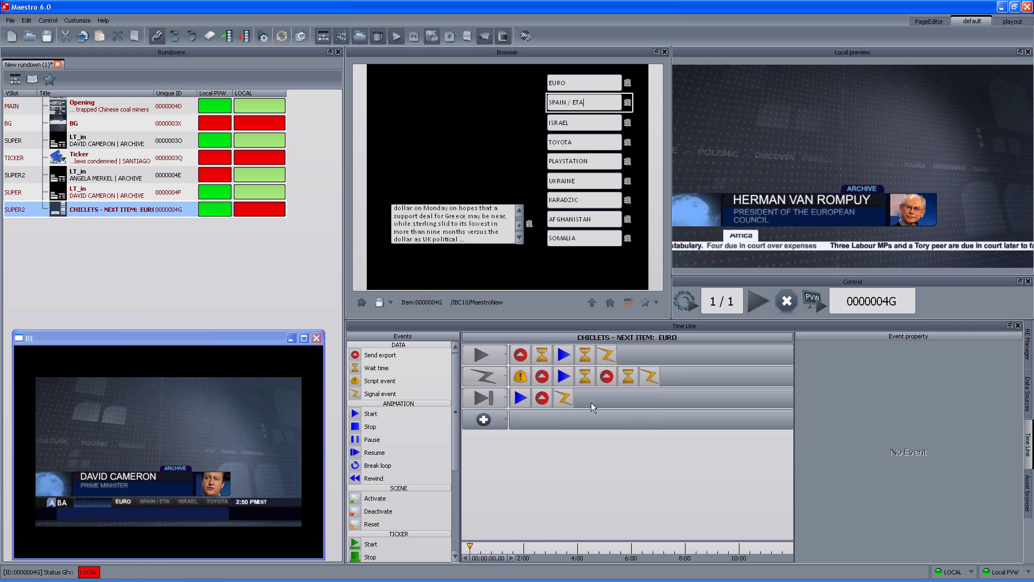
click(607, 356)
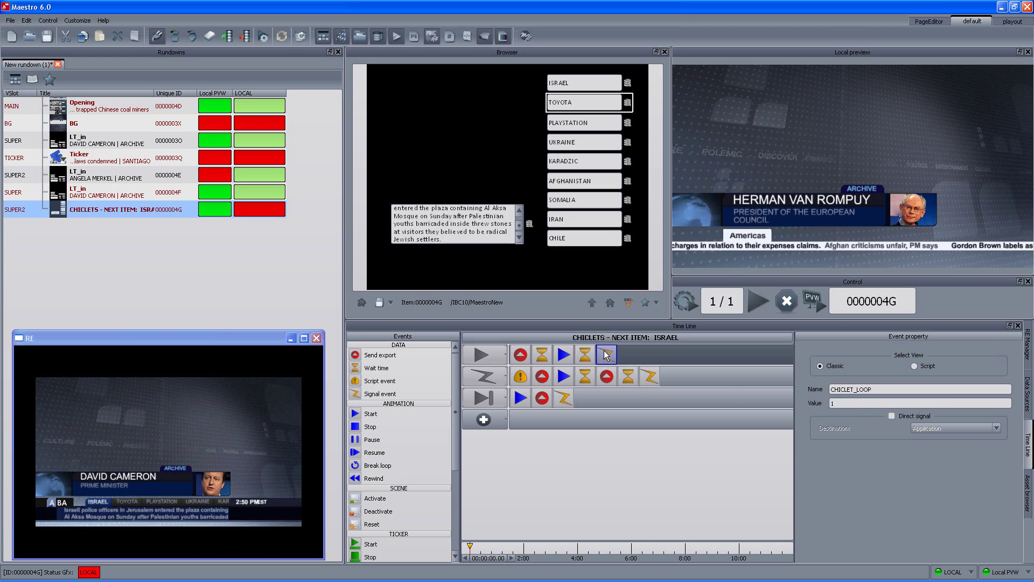
click(833, 402)
text(1)
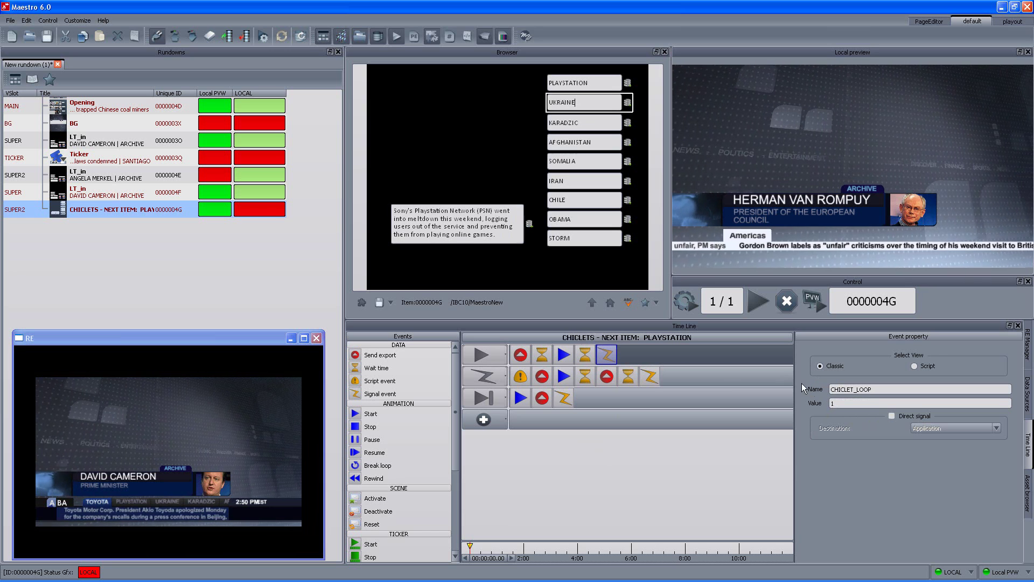
click(486, 382)
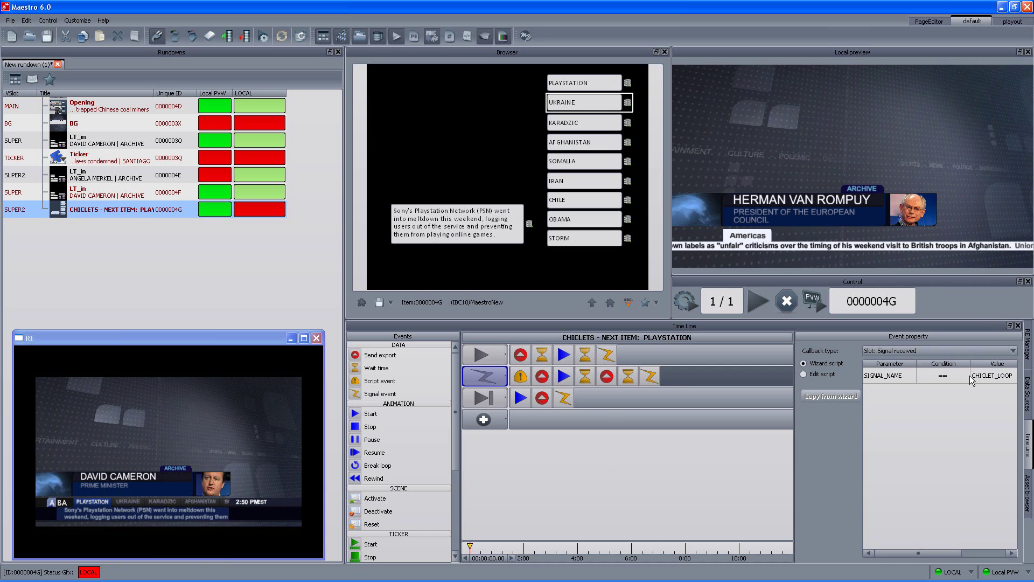
click(563, 377)
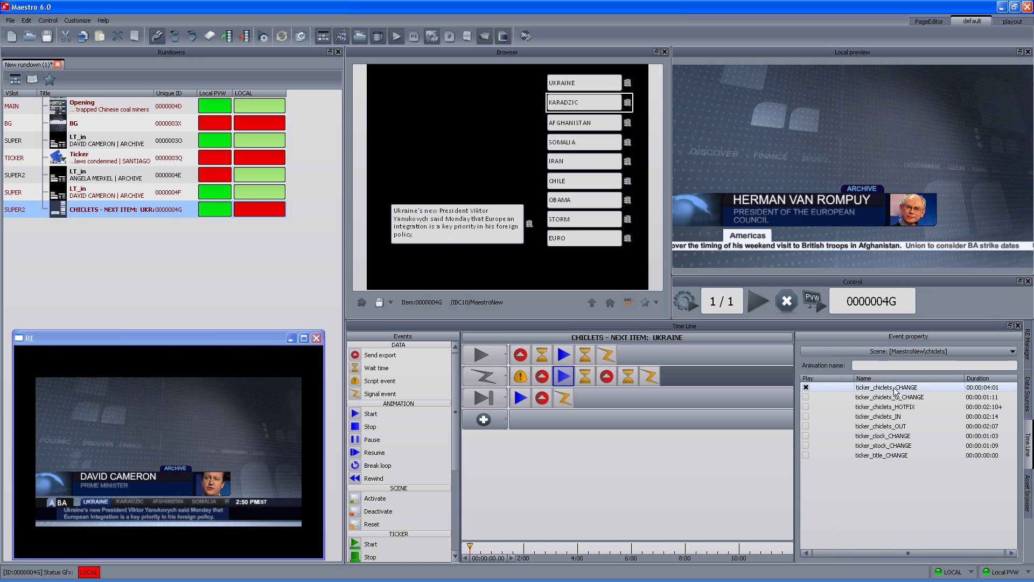
click(542, 377)
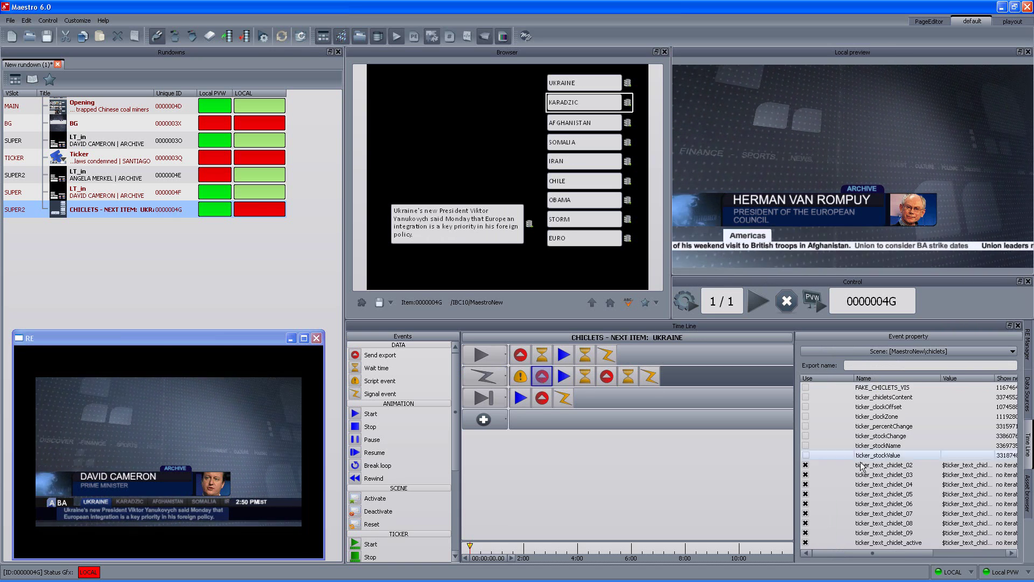
click(608, 355)
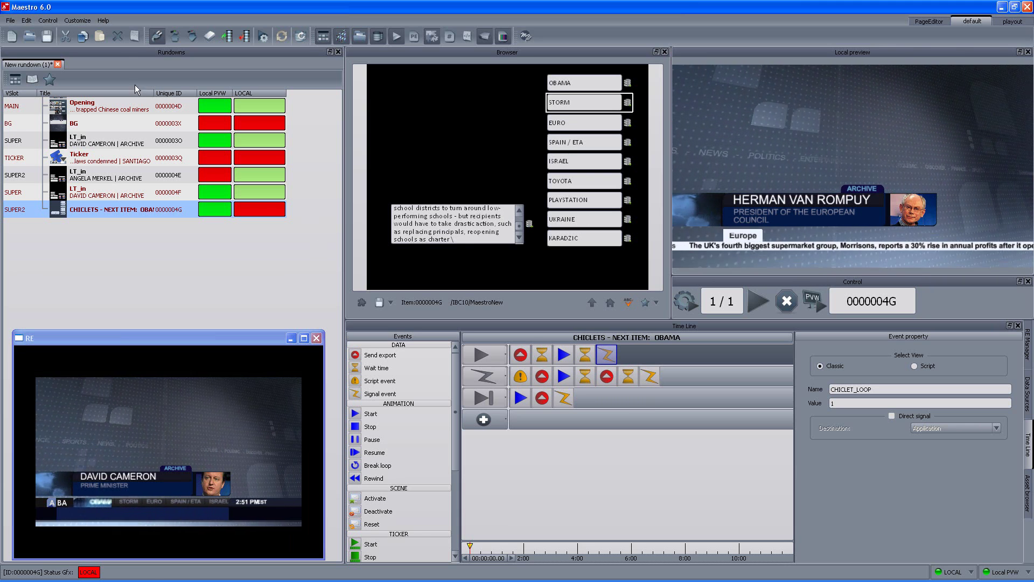
Step: Open the existing rundown from the IBC10/maestro_new_IBC10 folder alongside the current rundown
click(27, 37)
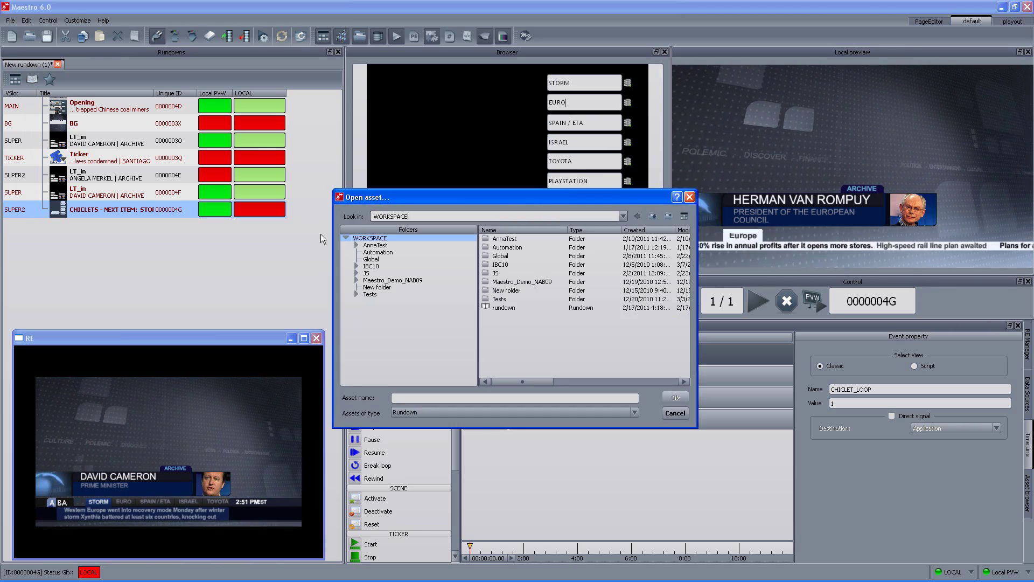
click(377, 269)
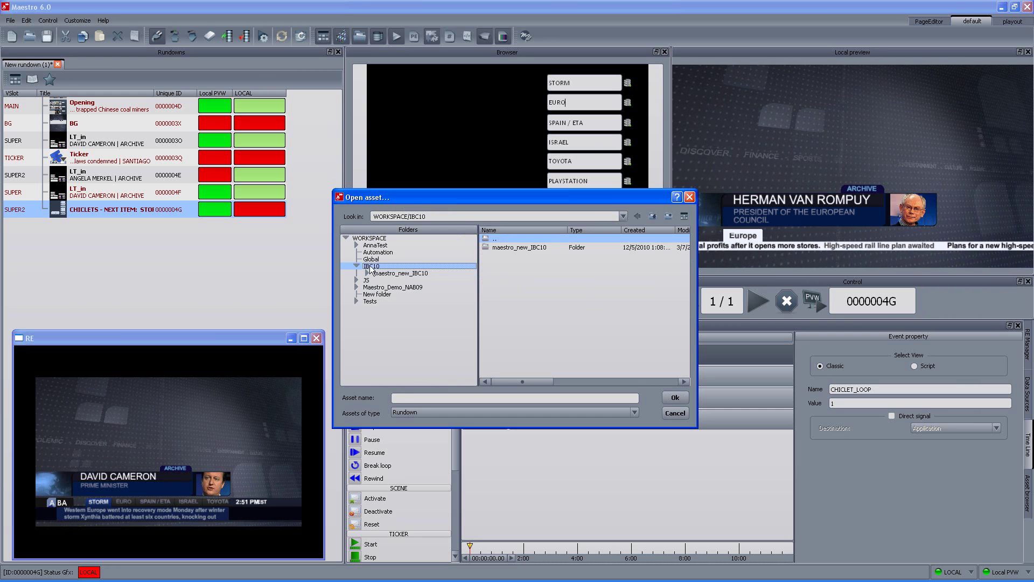
click(378, 275)
double_click(505, 256)
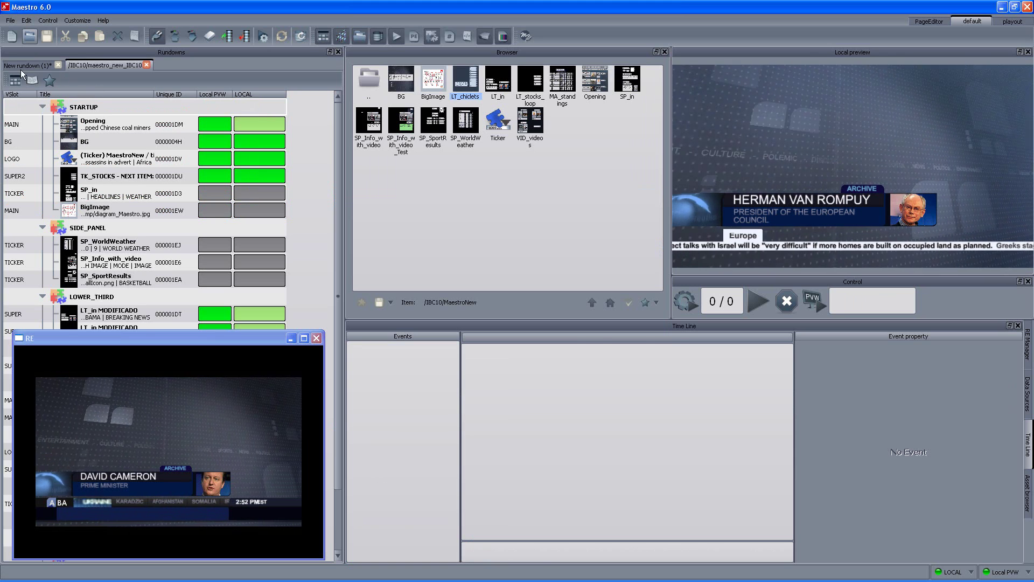
Step: Compare the new rundown with the maestro_new_IBC10 rundown, ending on the new one
click(15, 66)
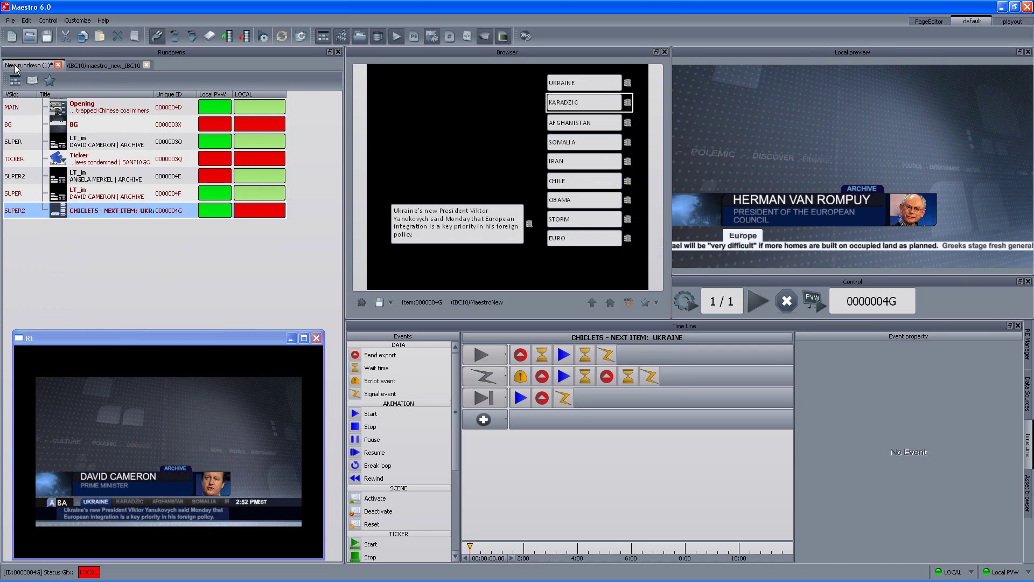
click(90, 65)
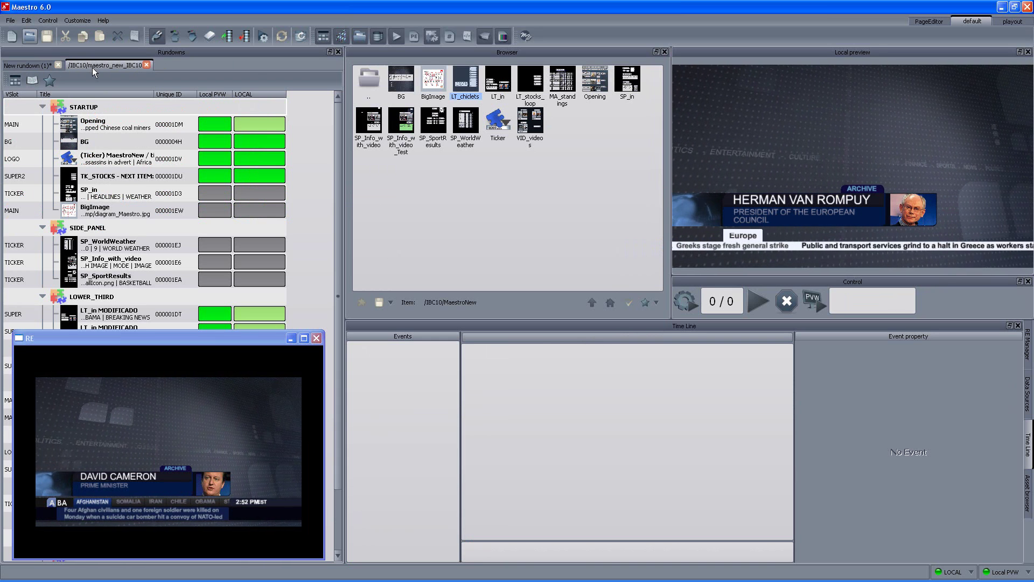
click(24, 64)
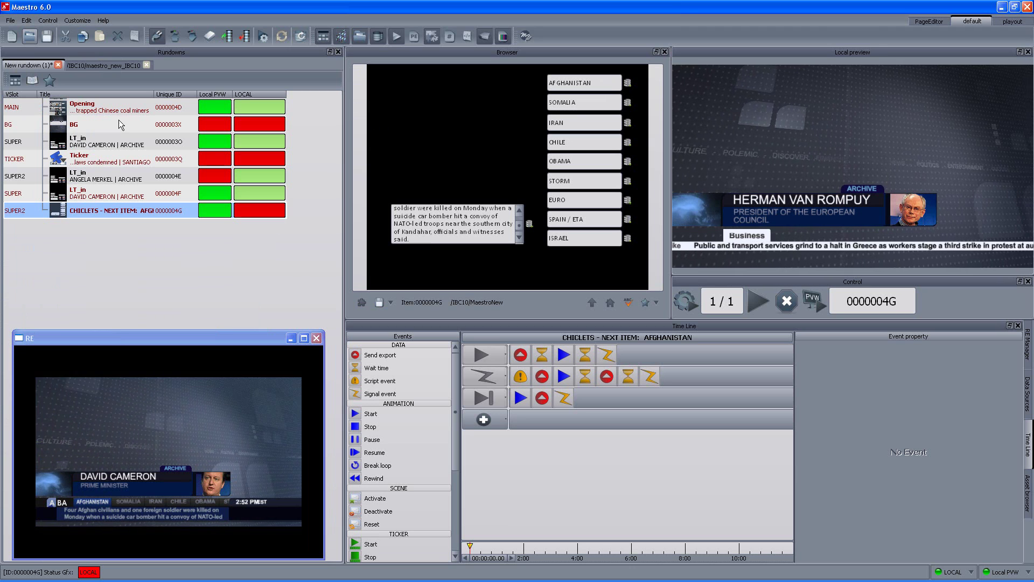